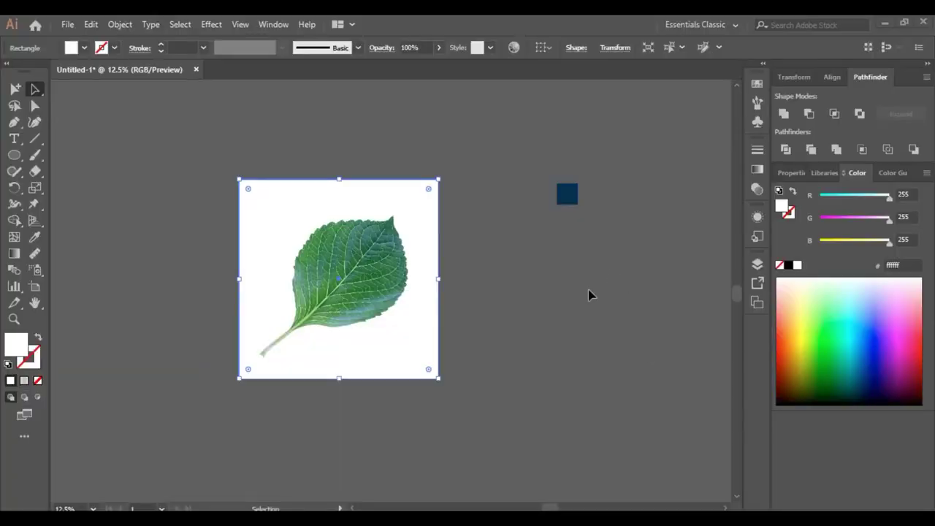
Step: Fill the white background rectangle with navy #02263F sampled from the small square
click(14, 320)
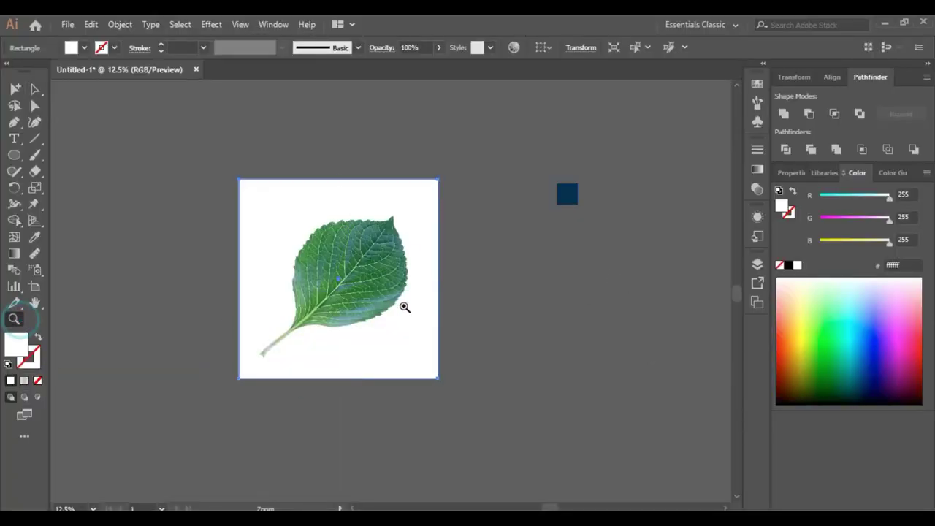
click(415, 305)
click(35, 90)
click(94, 107)
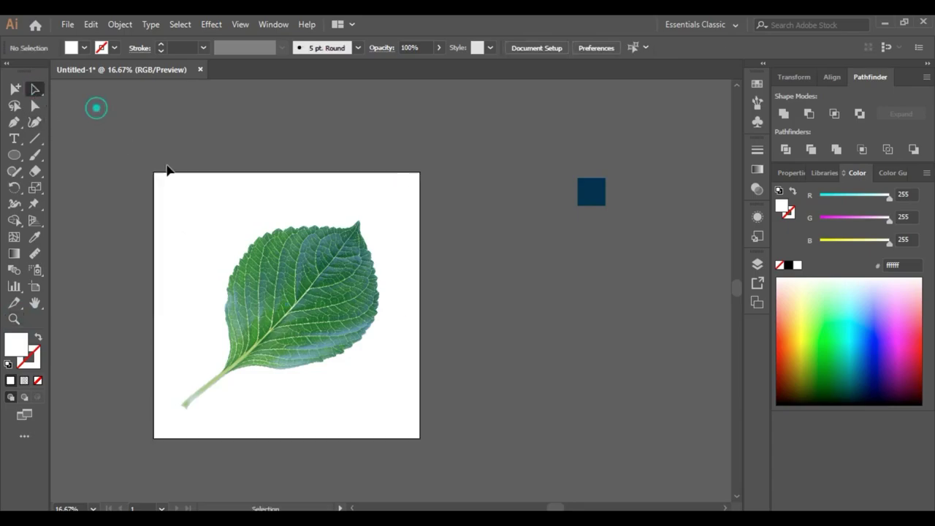
click(194, 198)
click(35, 234)
click(591, 192)
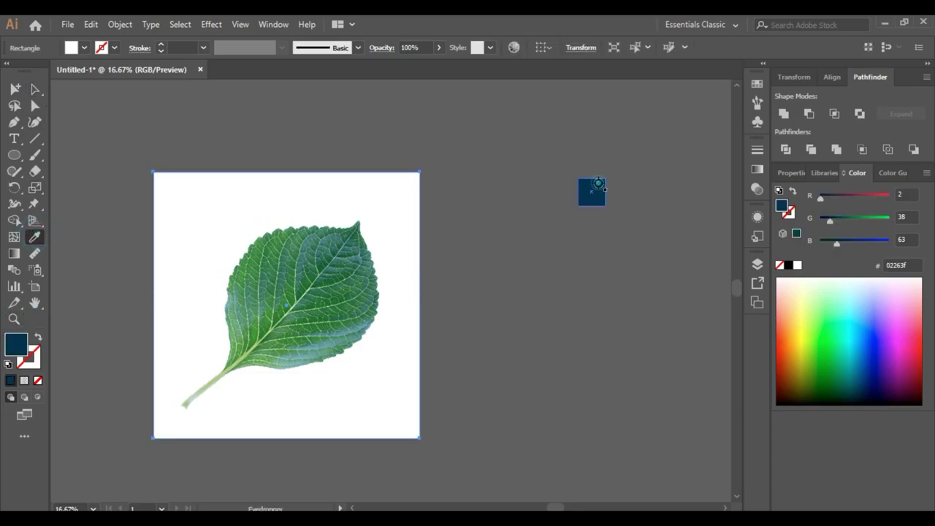
click(36, 89)
click(126, 109)
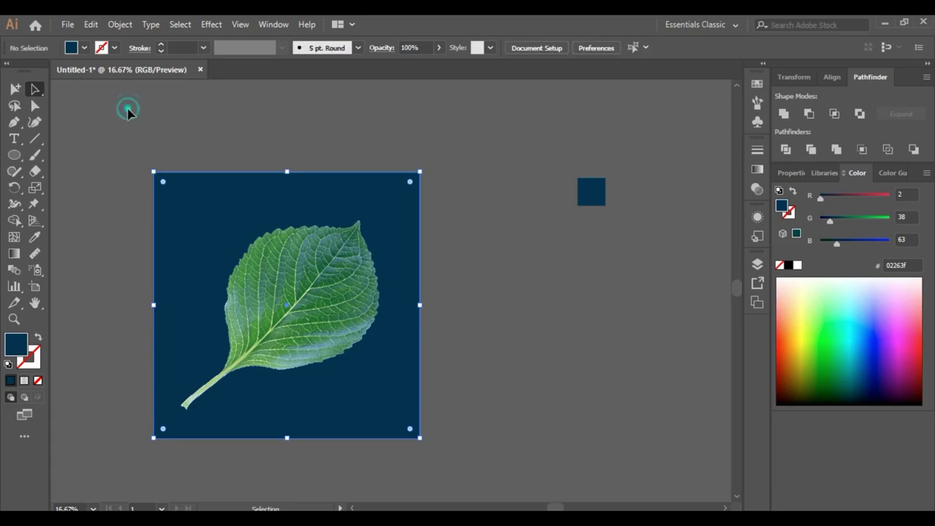
Step: Zoom in on the leaf step by step to 66.67%
click(14, 319)
click(252, 331)
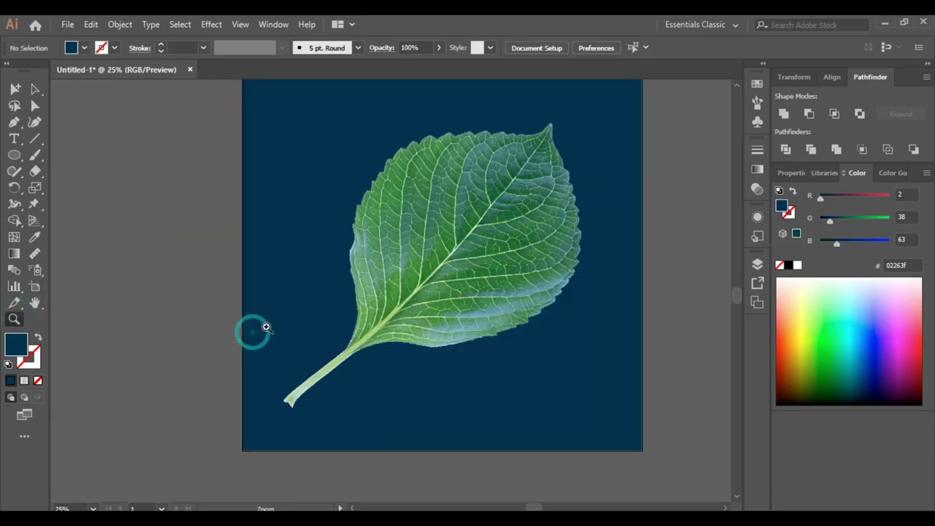
scroll(483, 276, up, 2)
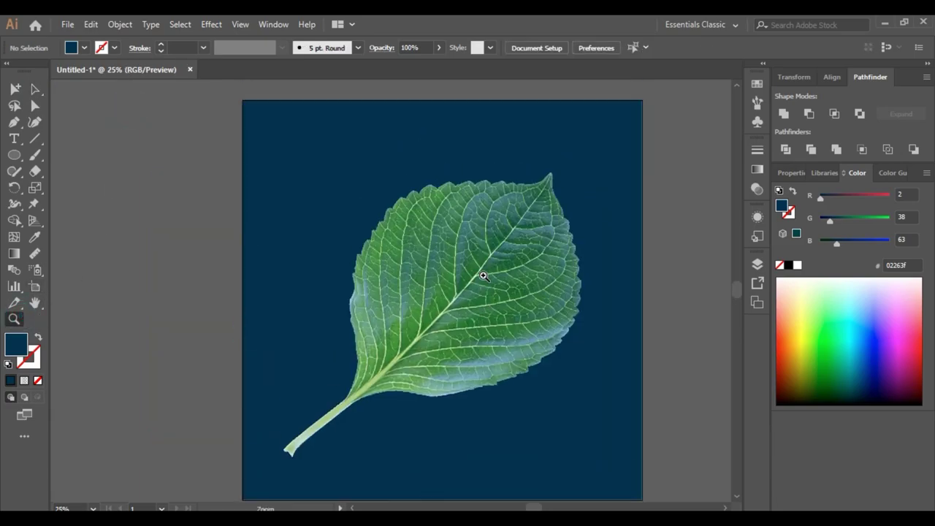
click(454, 299)
scroll(453, 298, up, 2)
click(418, 296)
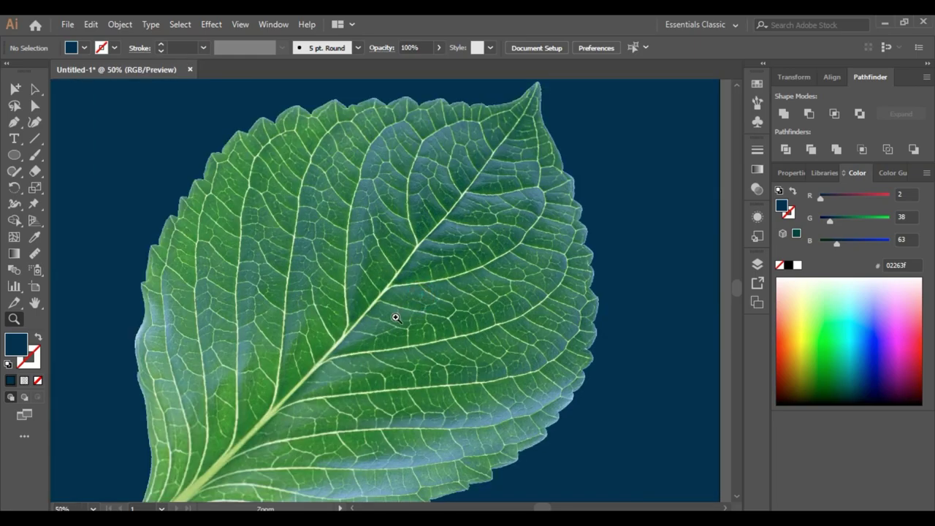
click(396, 318)
Step: Draw a navy circle over the middle of the leaf and nudge it up-left
click(17, 156)
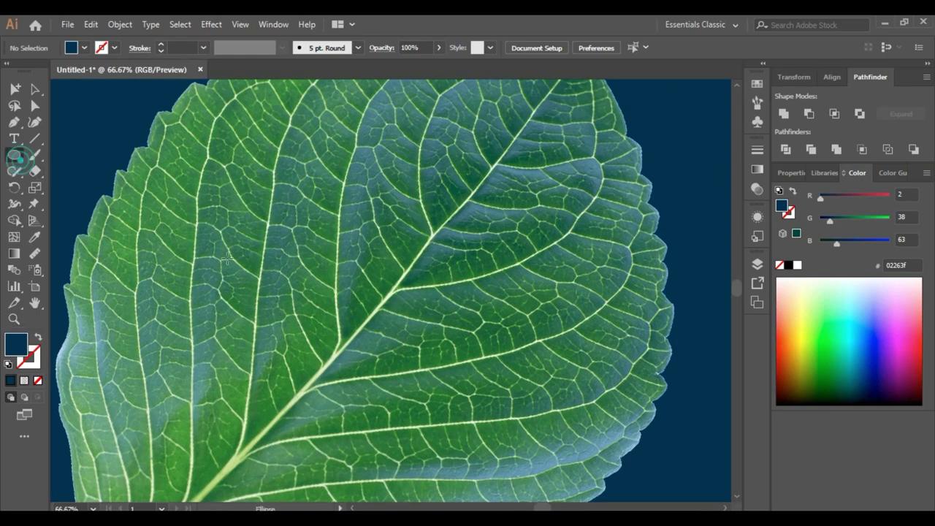
drag(245, 249, 417, 420)
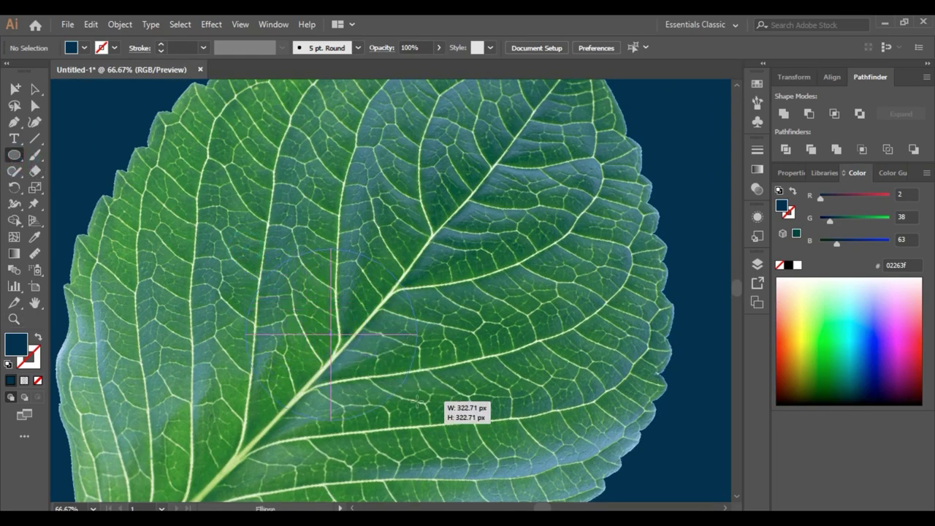
click(34, 88)
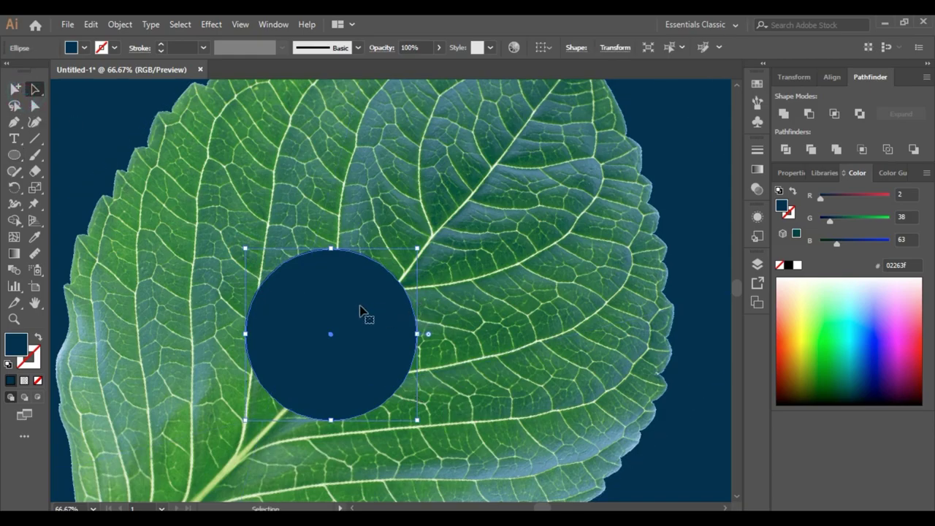
mouse_move(368, 323)
mouse_down()
mouse_move(330, 273)
mouse_move(340, 285)
mouse_up()
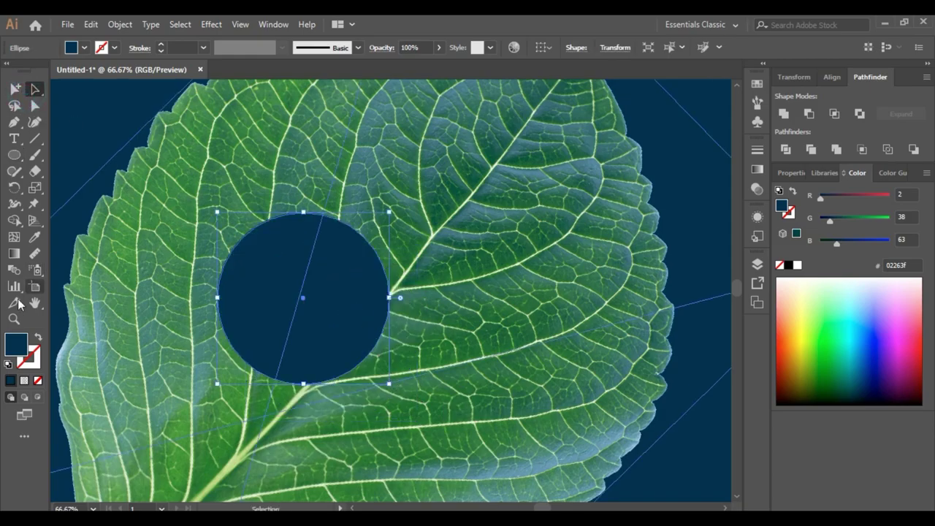
click(14, 319)
click(338, 303)
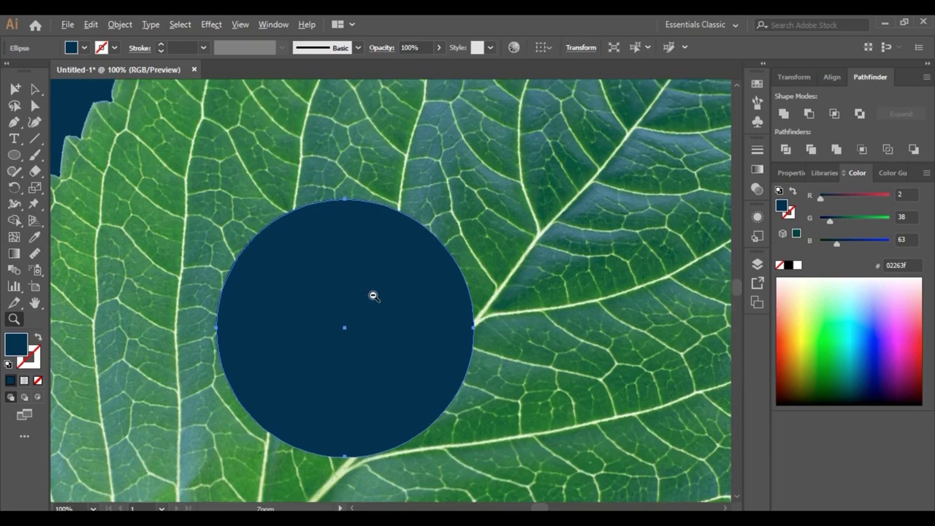
alt+click(457, 326)
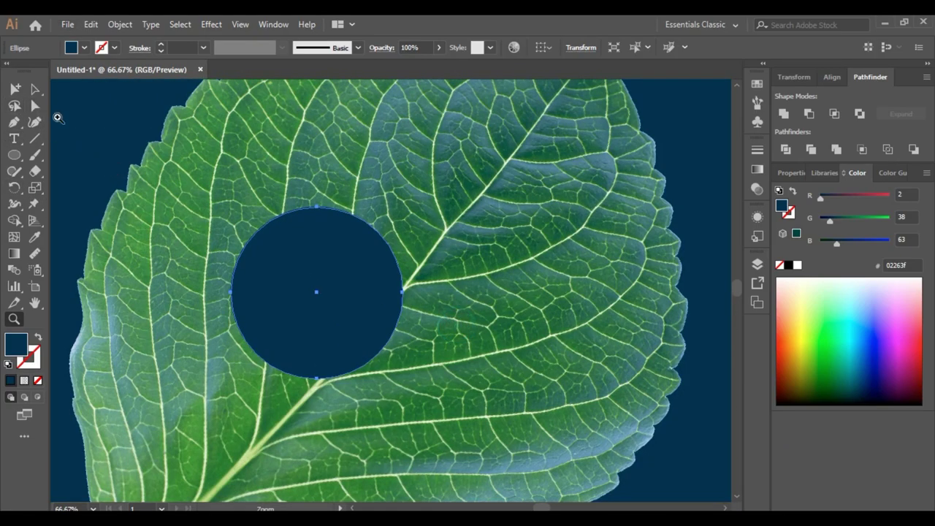
Step: Lock the leaf image and navy background together with Object > Lock > Selection
click(35, 105)
click(487, 299)
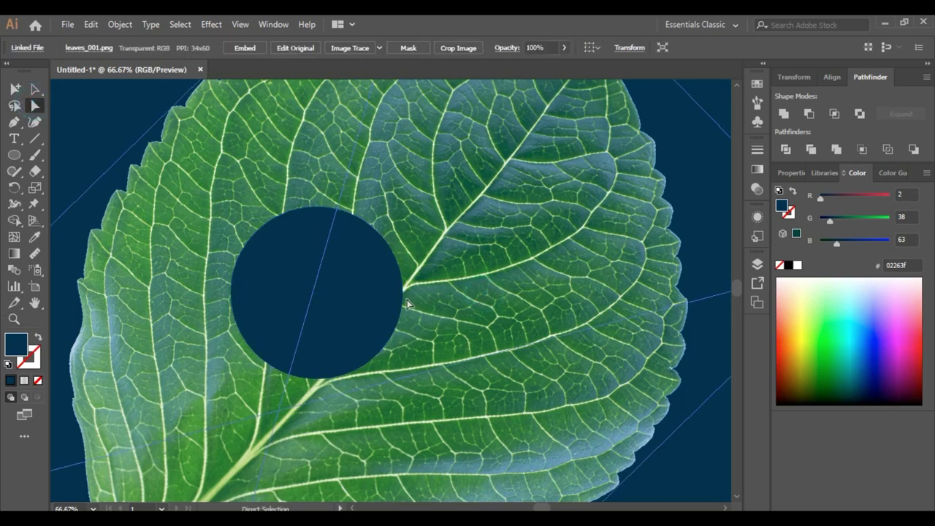
click(35, 89)
click(73, 113)
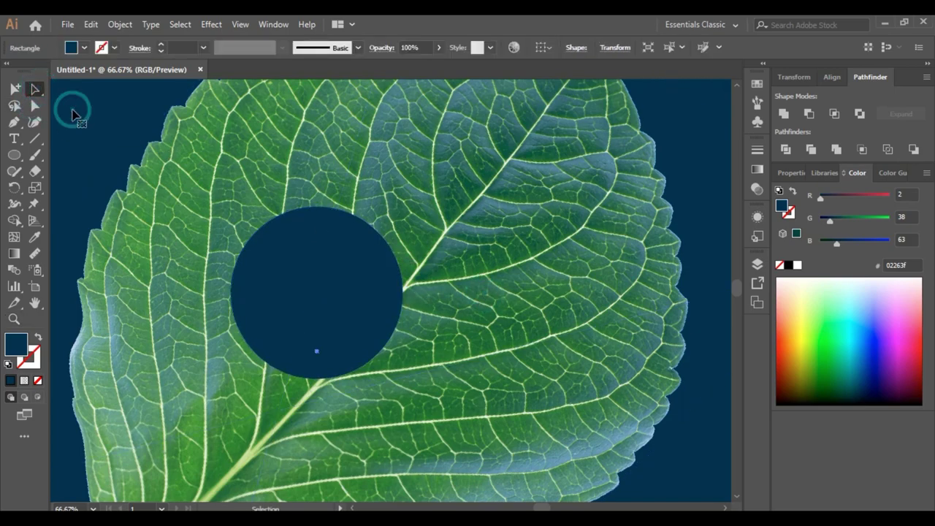
drag(73, 113, 161, 138)
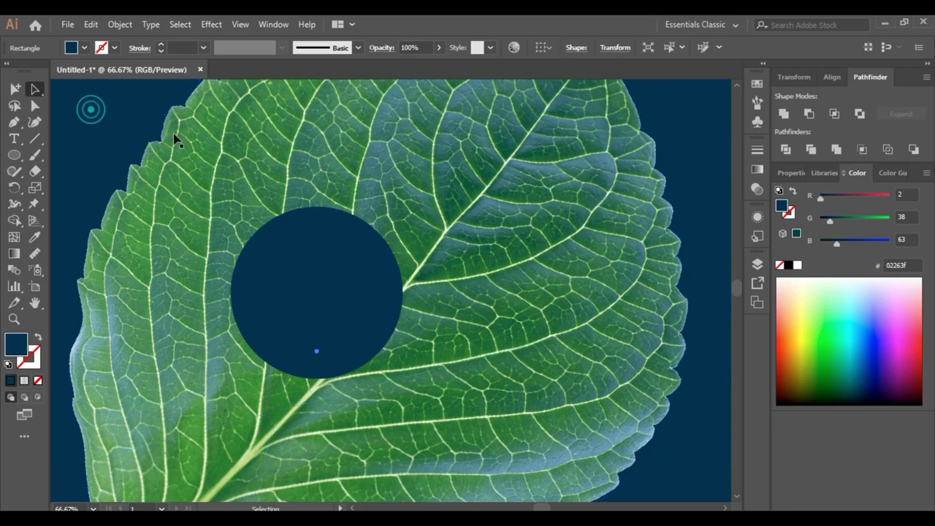
key(ctrl+a)
click(119, 24)
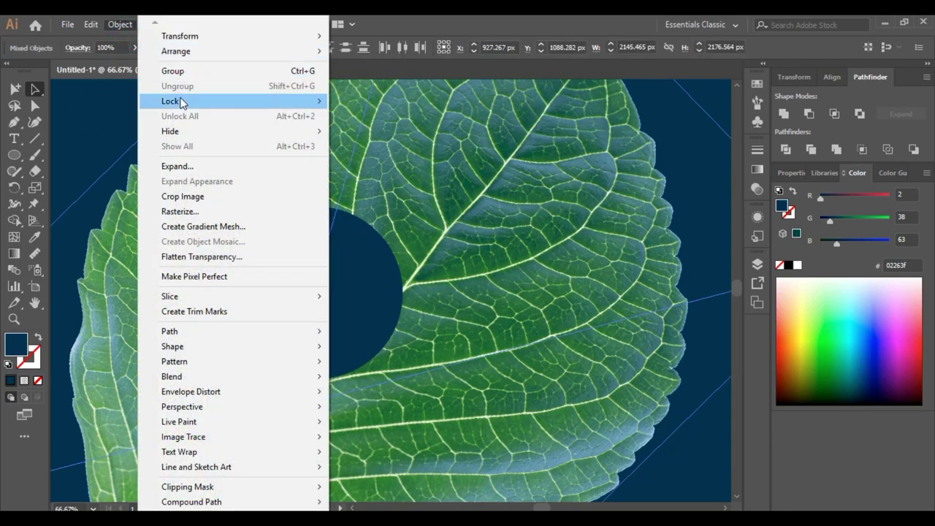
click(358, 100)
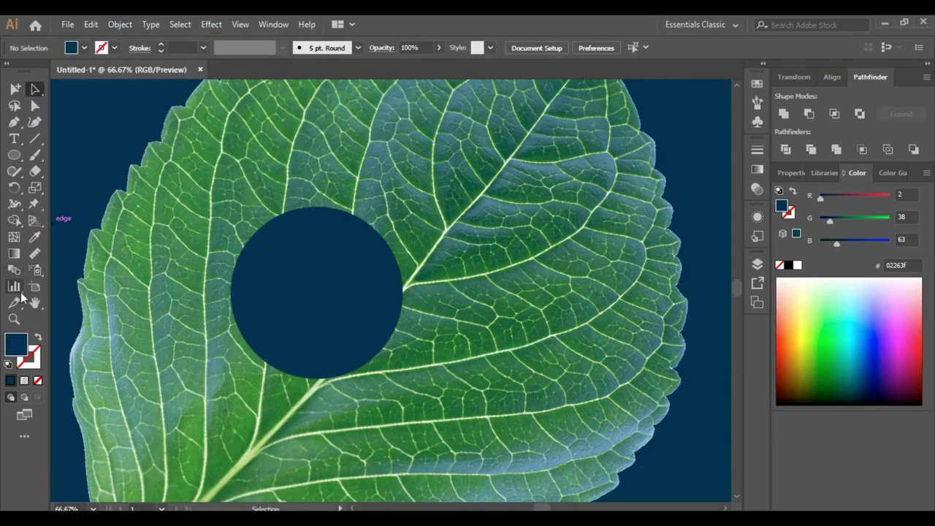
click(34, 107)
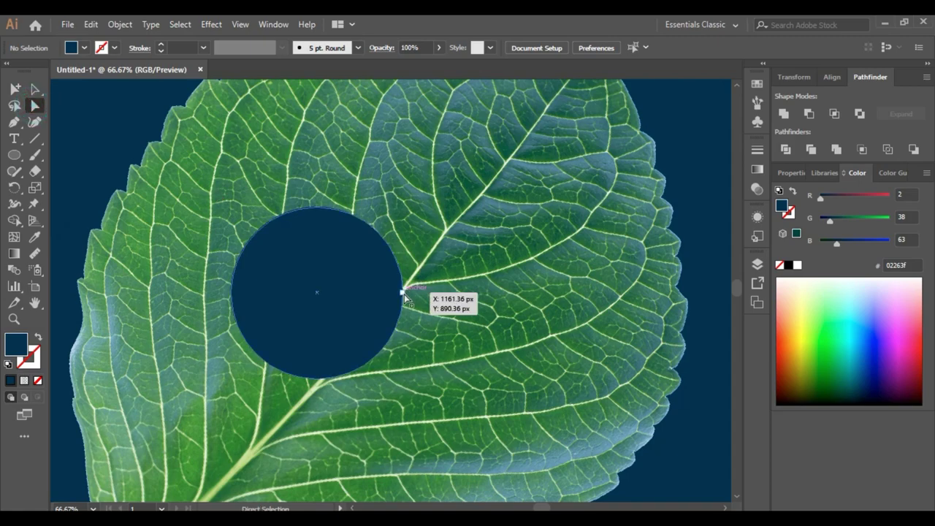
Step: Pull the circle's right, top and left anchors into a lopsided droplet shape
click(403, 292)
drag(403, 292, 436, 296)
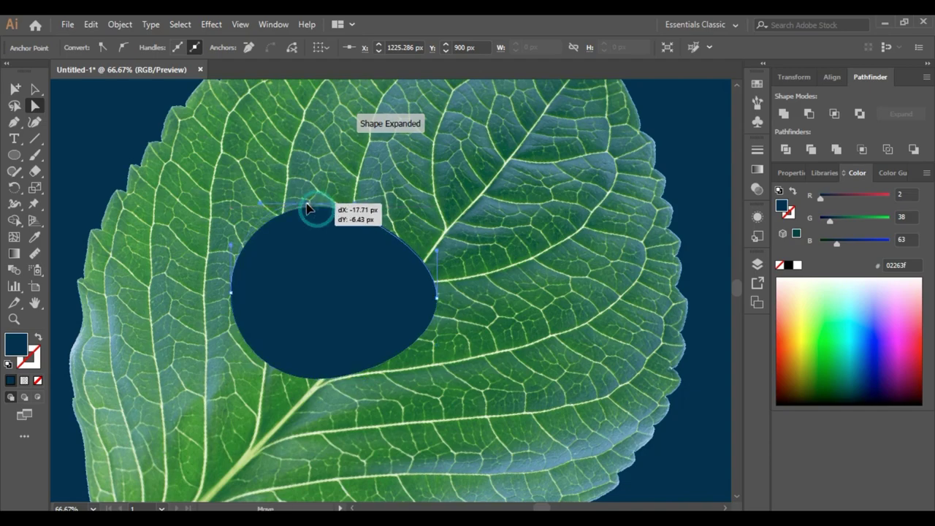
drag(317, 210, 304, 192)
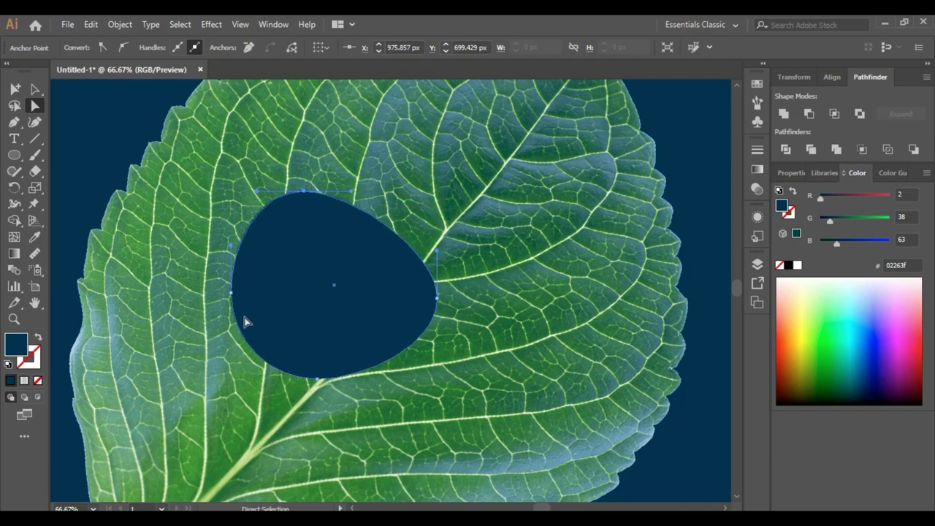
drag(230, 292, 224, 301)
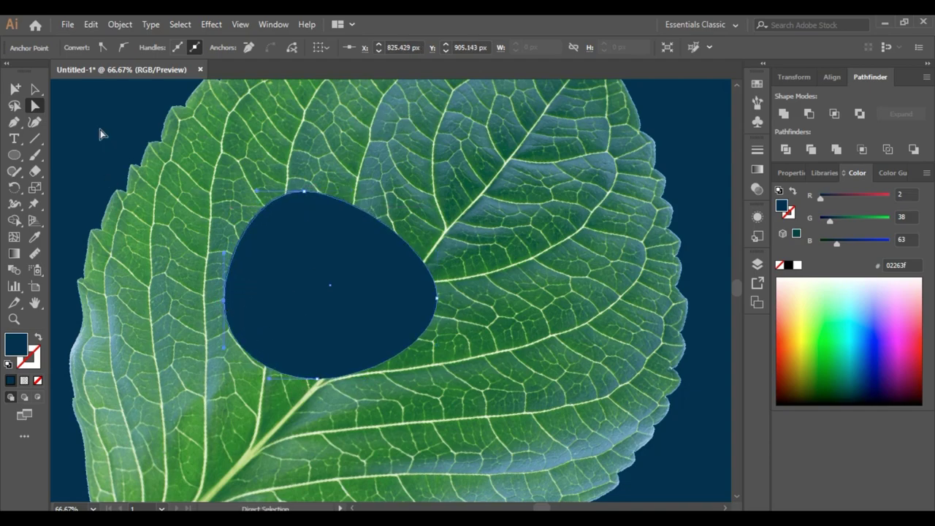
click(35, 89)
click(420, 132)
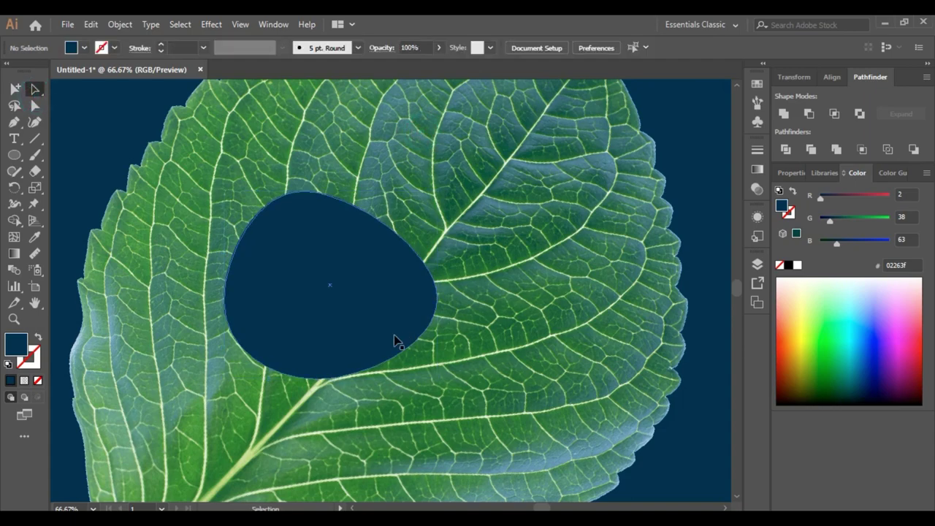
click(336, 305)
Step: Place a copy of the droplet to the right and fill it white
drag(309, 292, 552, 264)
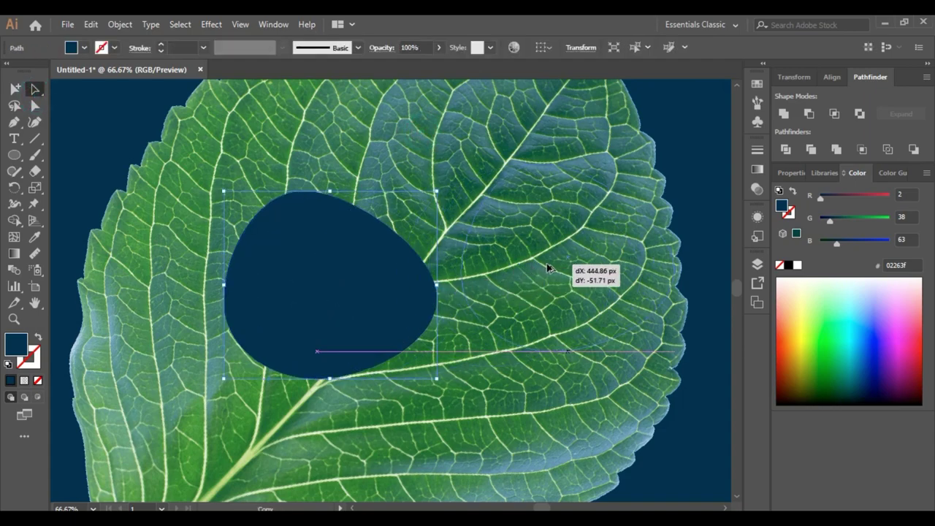
double_click(10, 348)
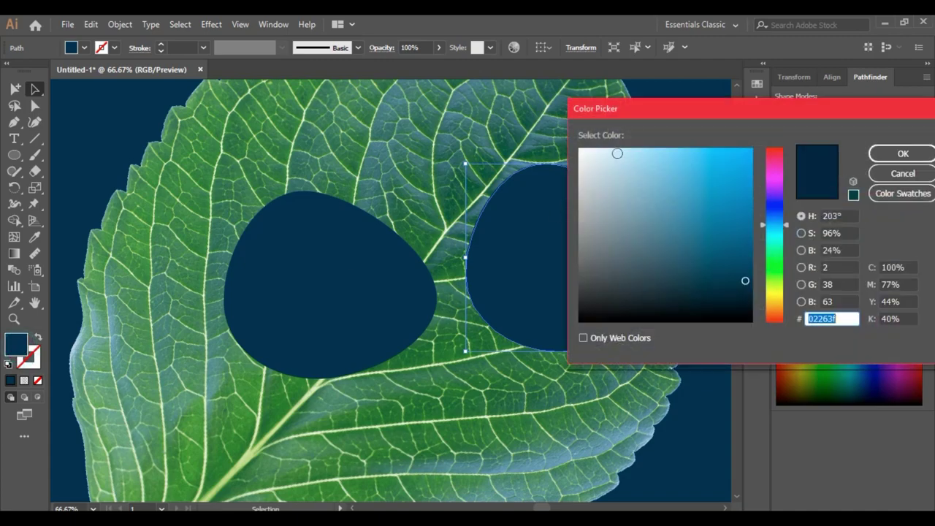
drag(616, 152, 578, 146)
click(881, 157)
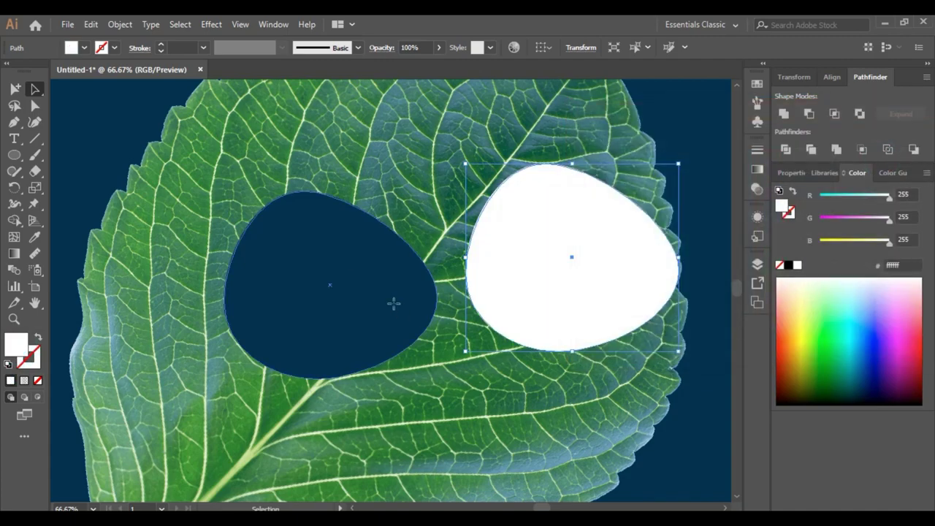
Step: Set the navy droplet's opacity to 70% in the Transparency panel
click(394, 304)
click(758, 191)
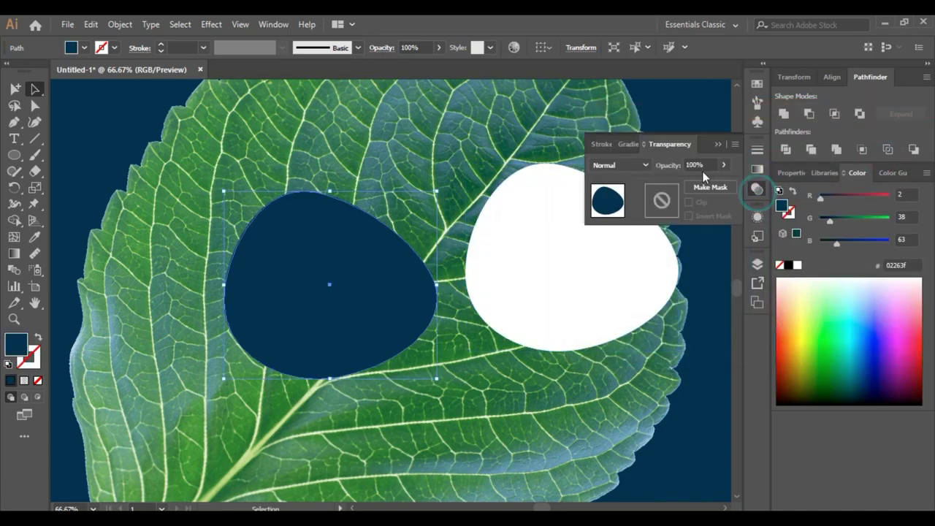
click(700, 164)
text(0)
key(Return)
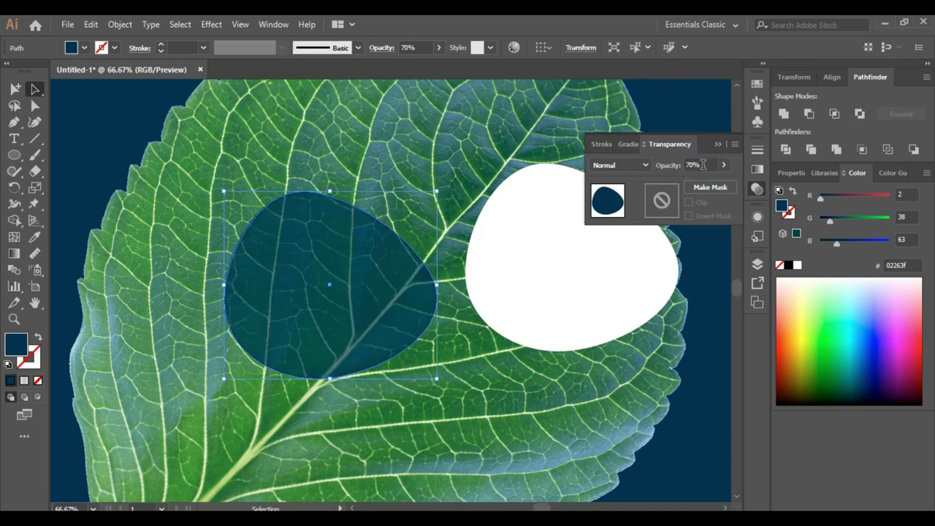
click(461, 153)
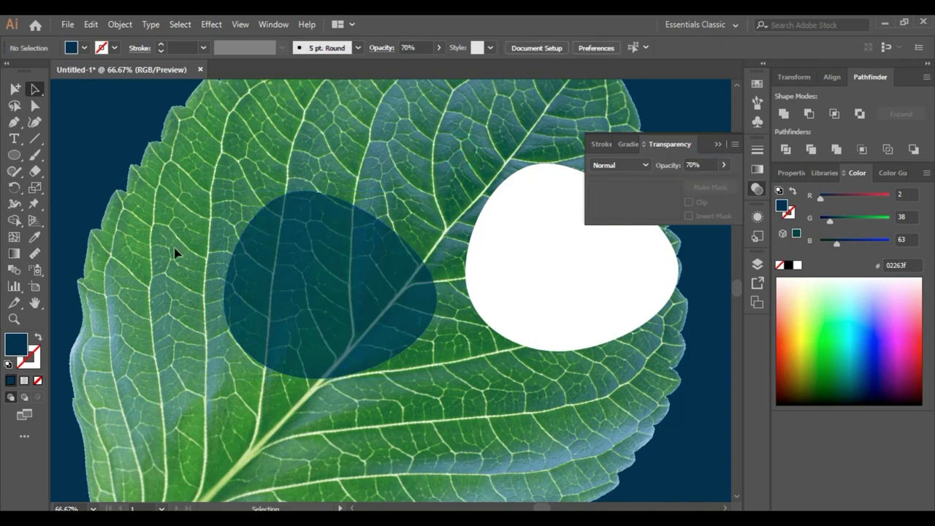
Step: Add two mesh points inside the dark droplet with the Mesh tool
click(14, 236)
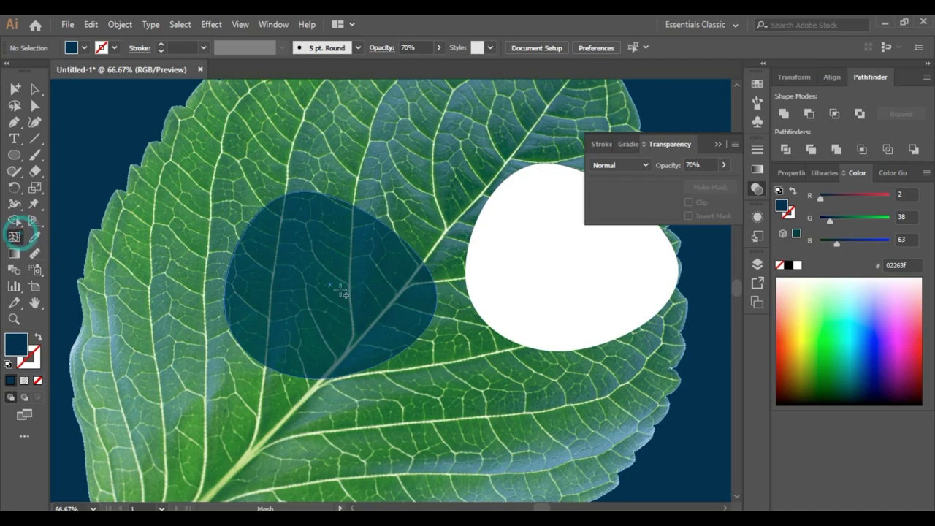
click(293, 236)
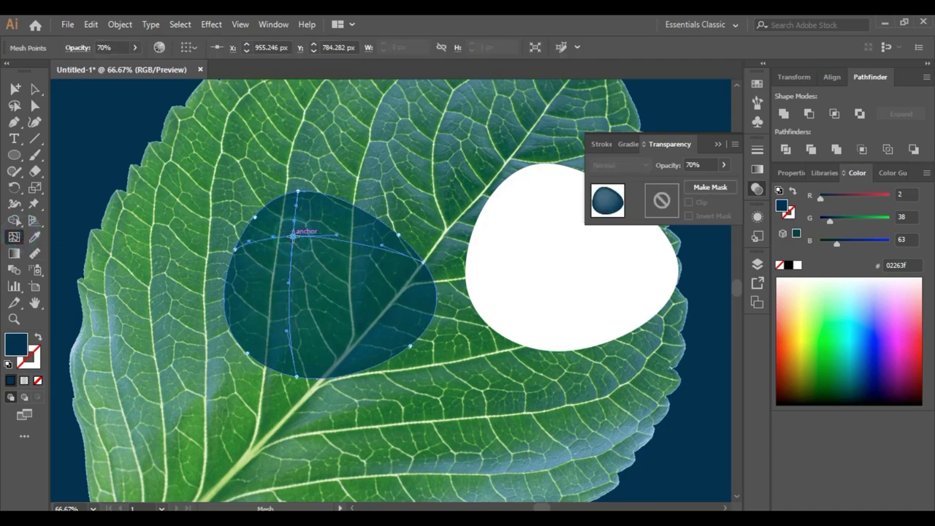
click(372, 318)
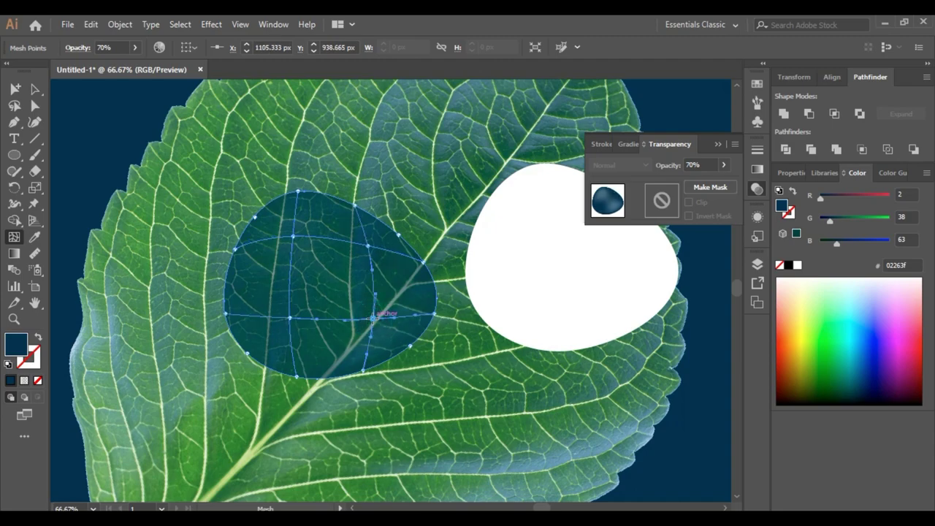
click(34, 88)
click(105, 107)
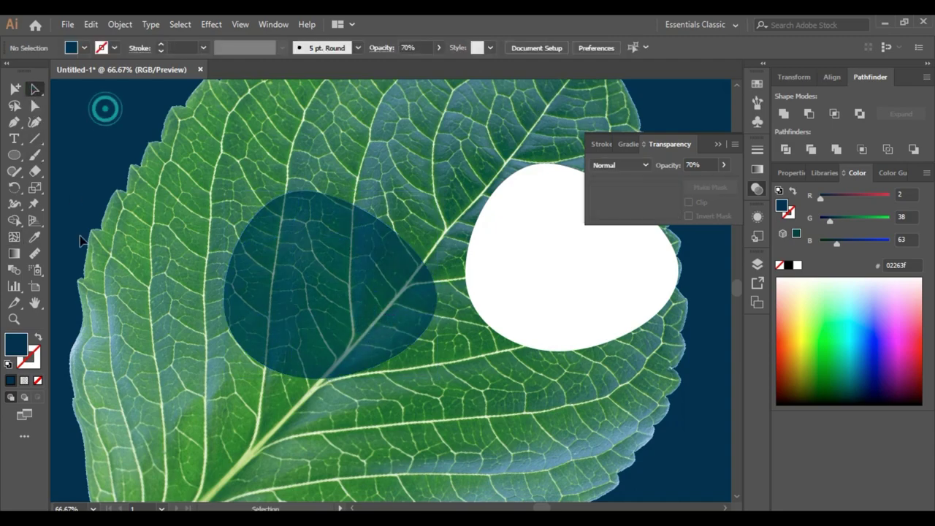
Step: Set the upper-left and lower-right interior mesh points to 0% opacity
click(36, 104)
click(292, 235)
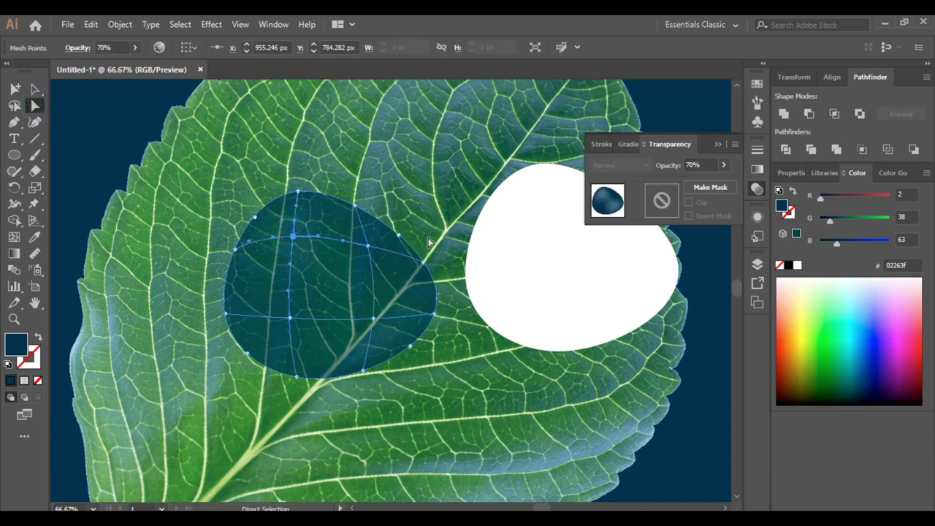
click(696, 165)
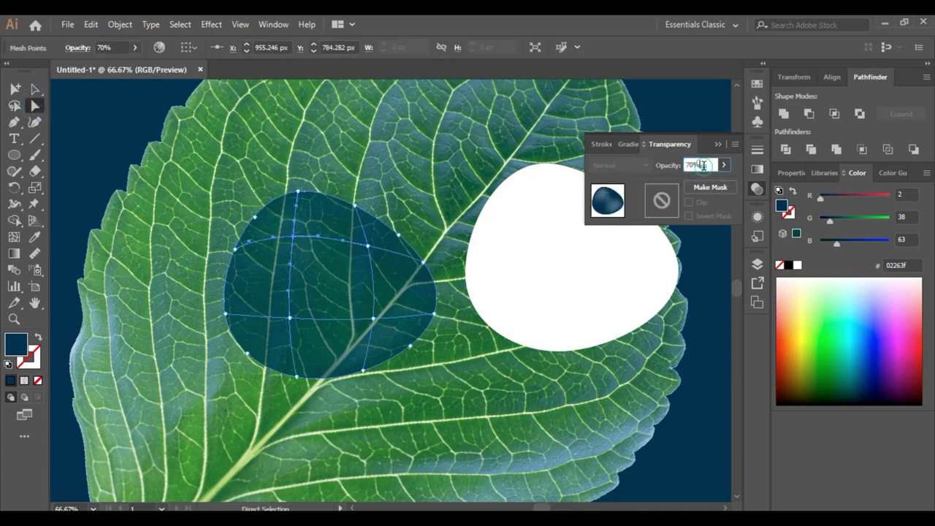
text(0)
key(Return)
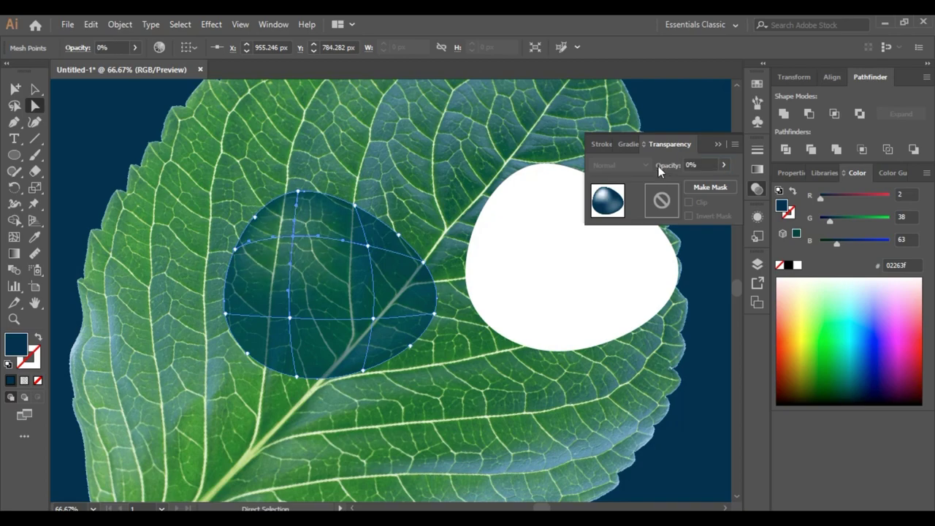
click(374, 320)
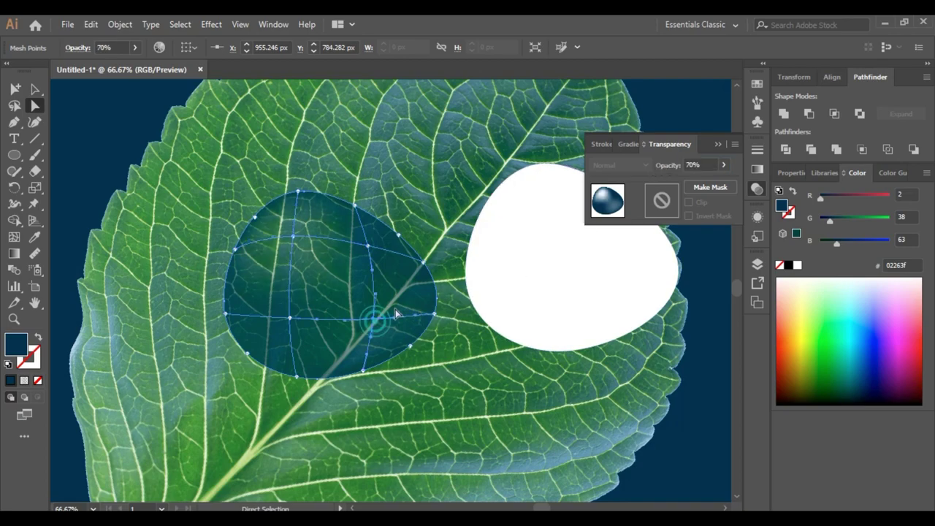
click(693, 167)
text(0)
key(Return)
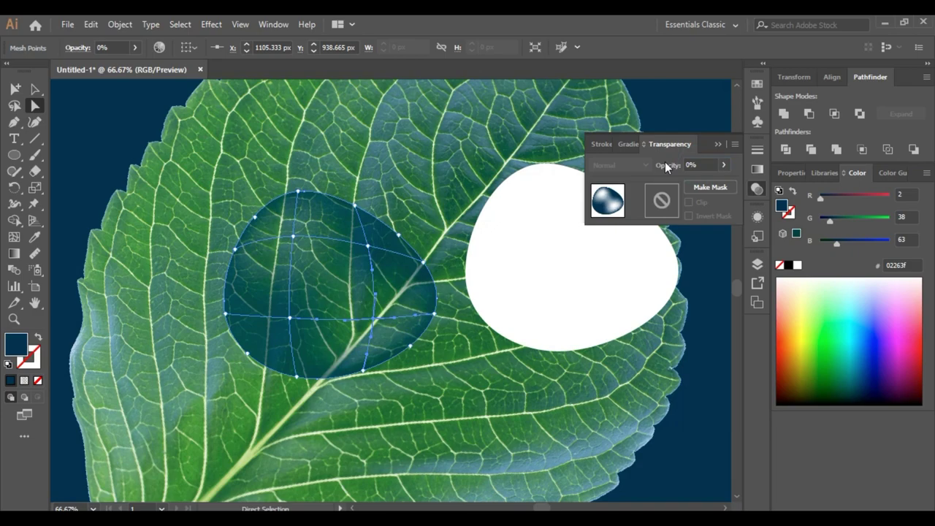
Step: Set the upper-right and lower-left interior mesh points to 0% opacity
click(367, 247)
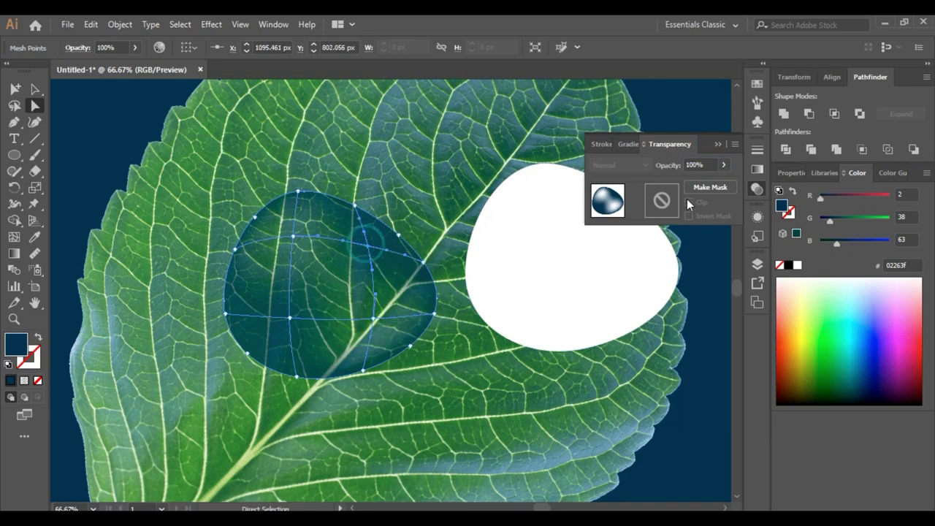
click(704, 164)
text(0)
key(Return)
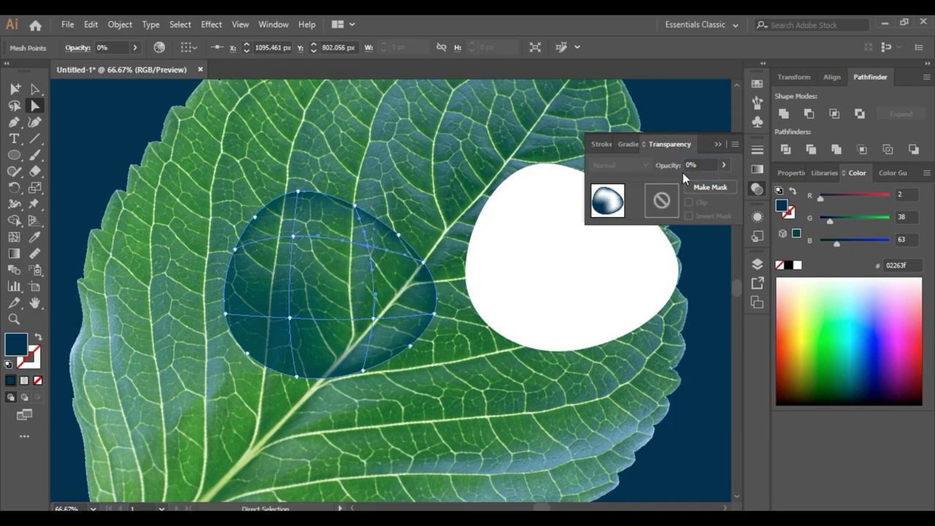
click(288, 321)
click(703, 164)
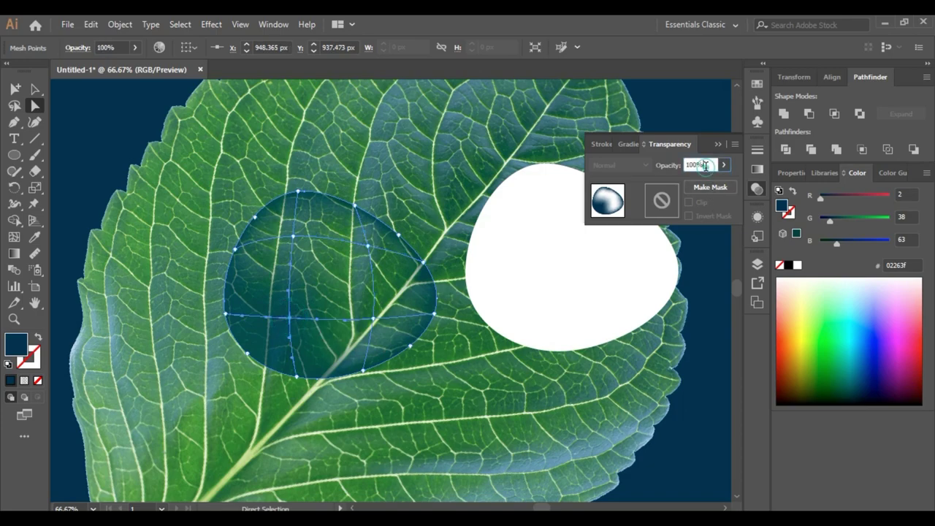
text(0)
key(Return)
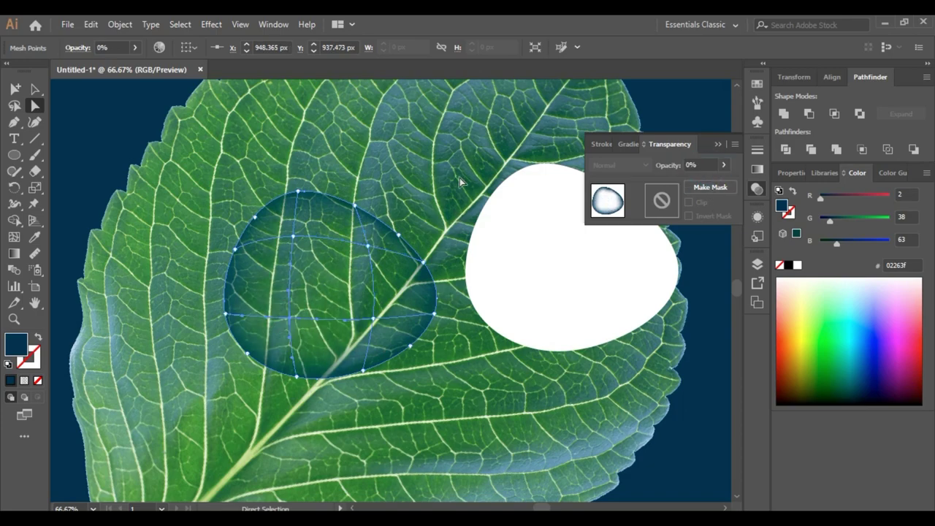
Step: Move the white droplet copy onto the dark mesh droplet
click(460, 178)
click(35, 89)
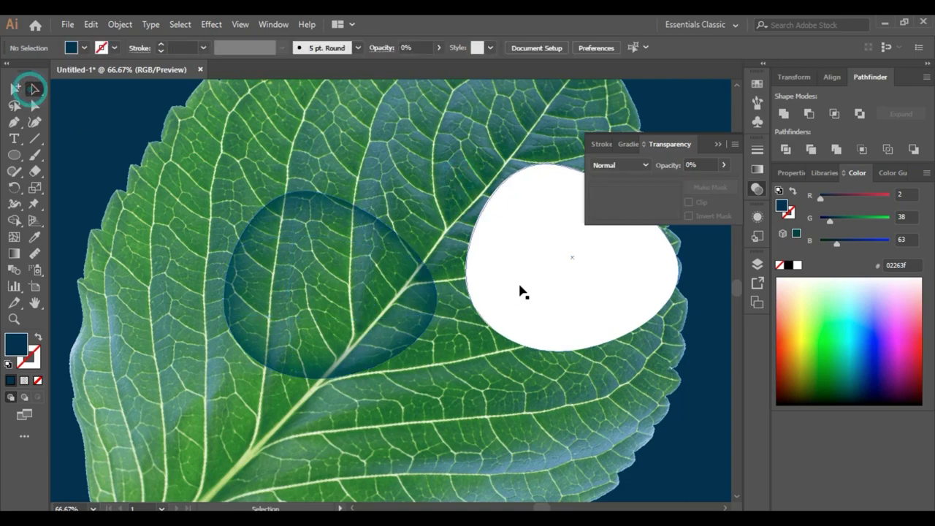
click(574, 286)
drag(571, 283, 333, 314)
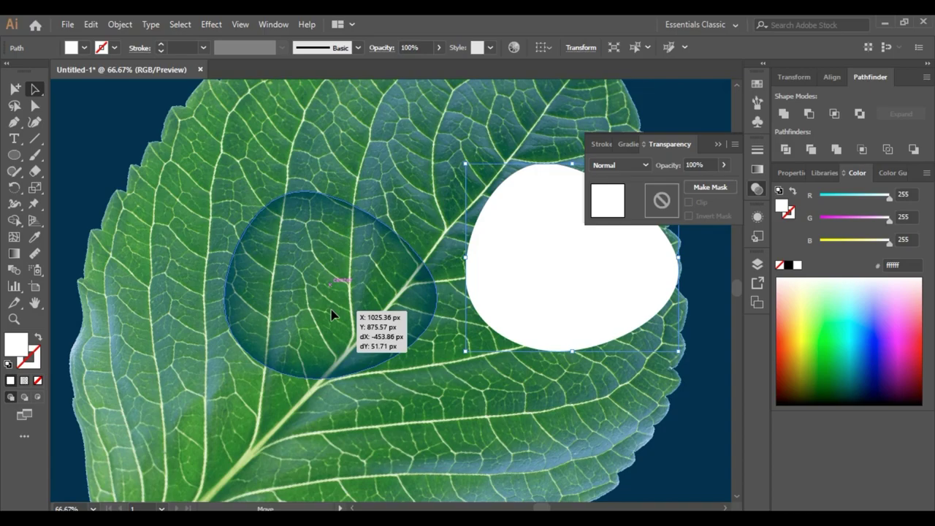
Step: Shrink the white copy slightly and settle it inside the droplet, leaving a thin navy rim
drag(332, 314, 331, 314)
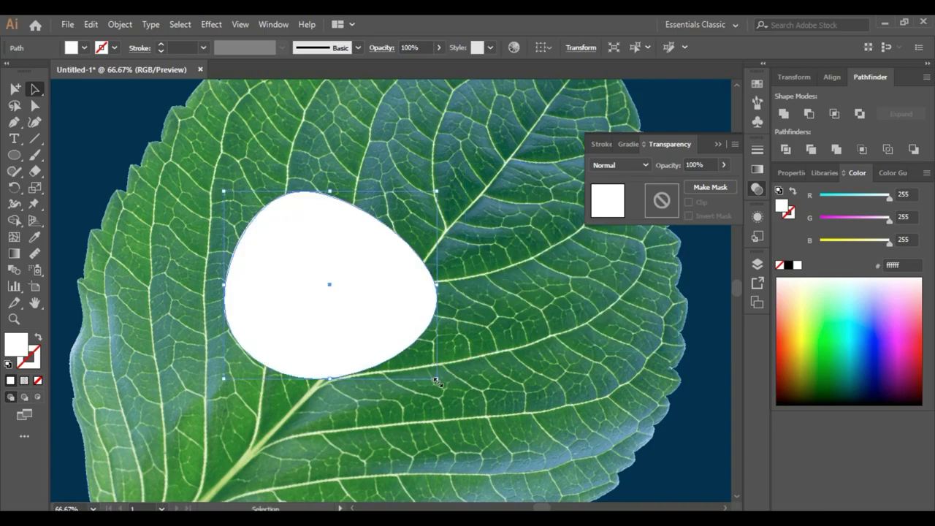
drag(436, 381, 431, 376)
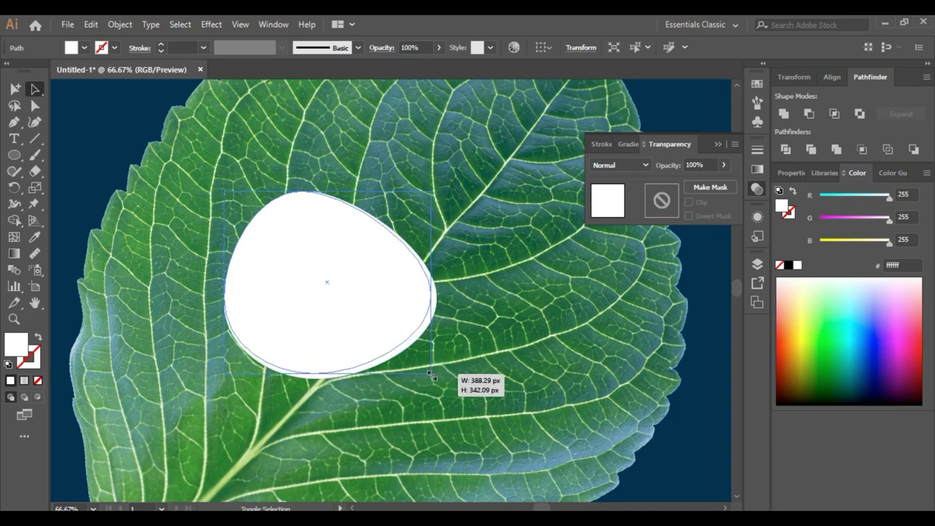
drag(431, 376, 428, 371)
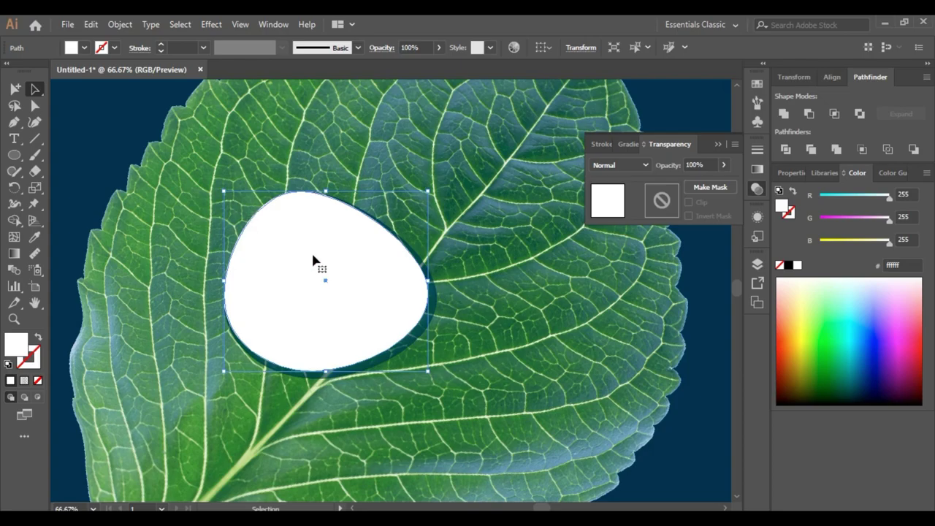
drag(311, 251, 378, 296)
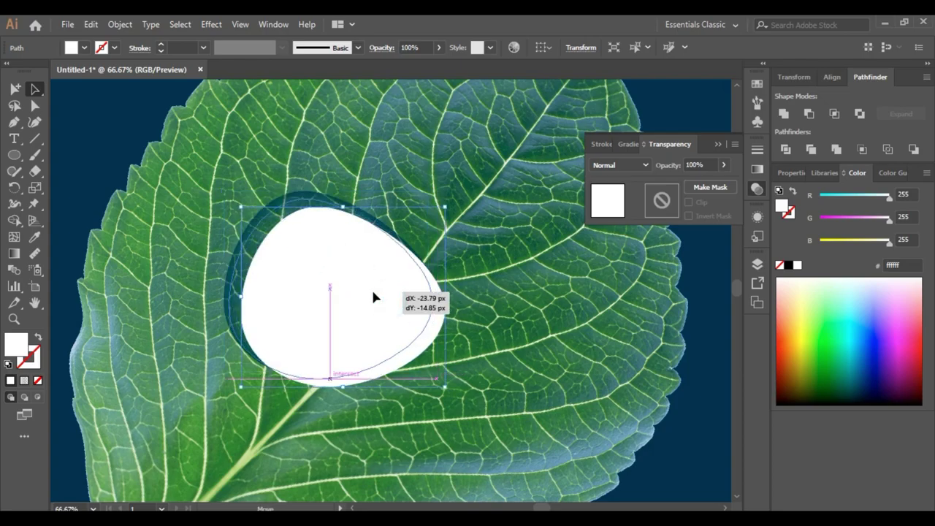
mouse_move(373, 297)
mouse_down()
mouse_move(502, 235)
mouse_move(360, 292)
mouse_move(368, 300)
mouse_up()
click(510, 364)
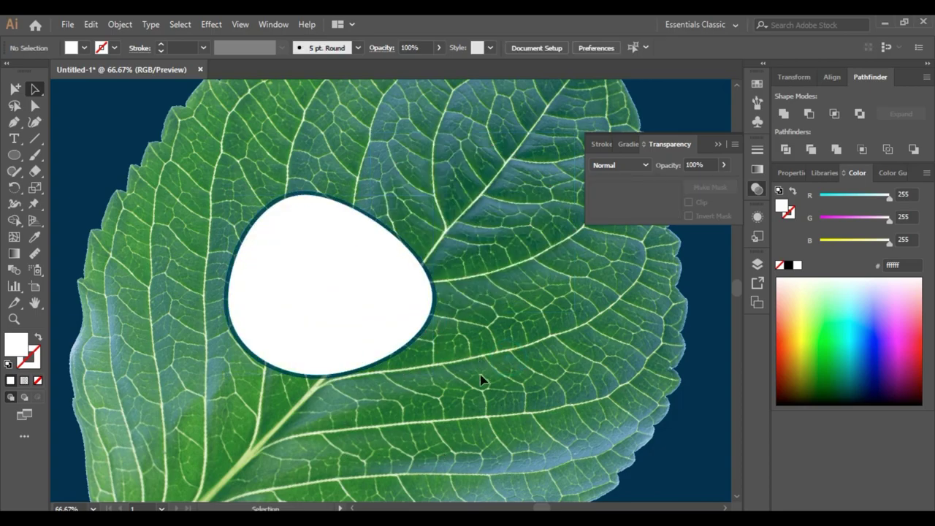
Step: Give the white shape a gradient fill with its right stop set to white
click(301, 283)
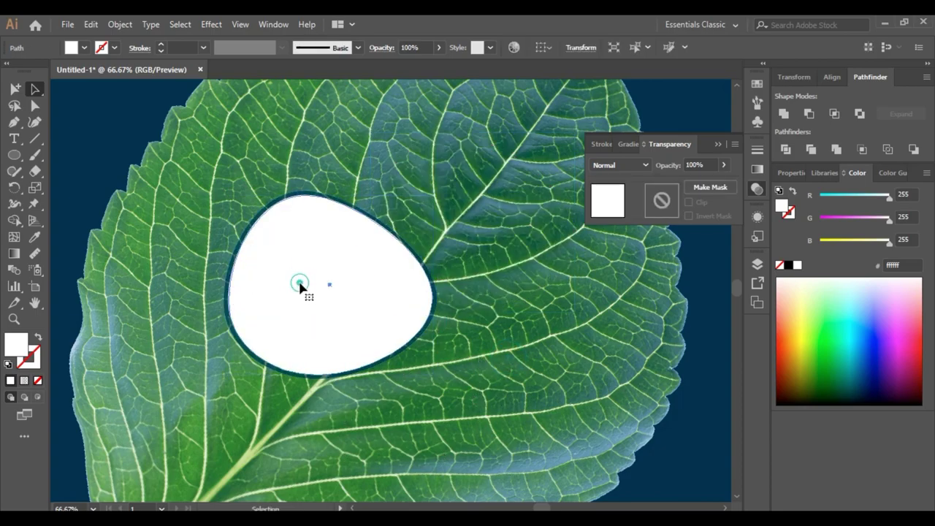
click(24, 380)
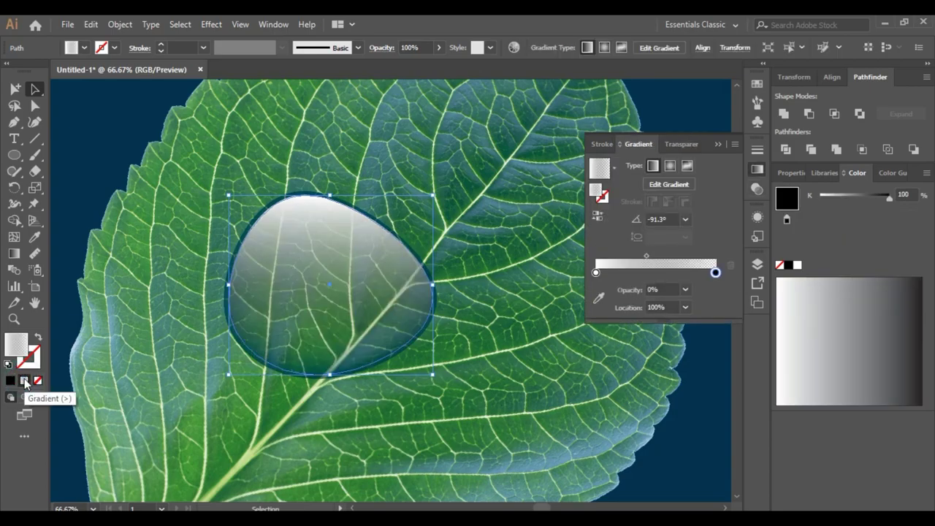
click(716, 273)
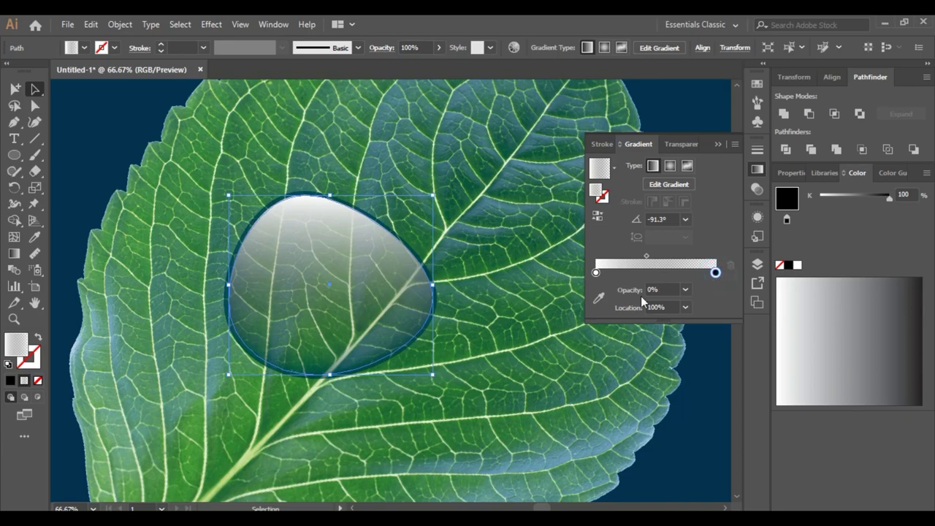
click(599, 297)
double_click(20, 347)
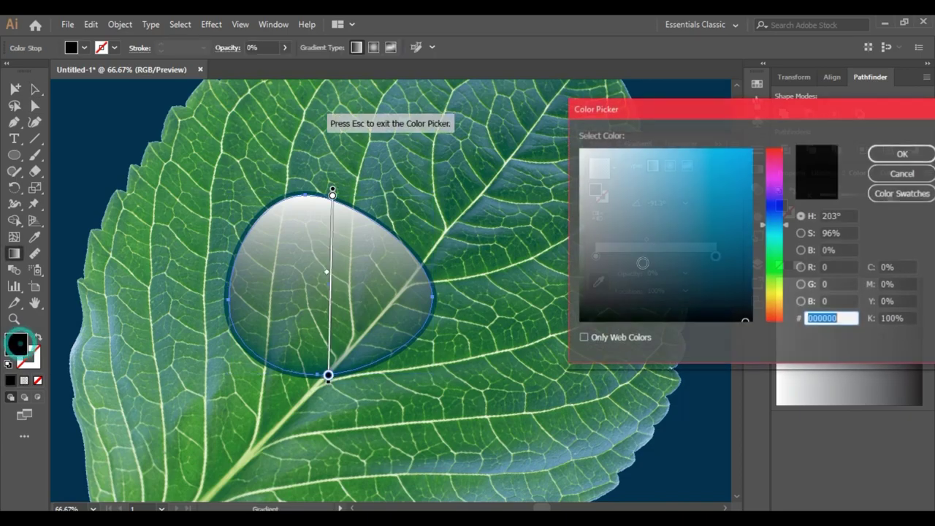
drag(626, 194, 577, 146)
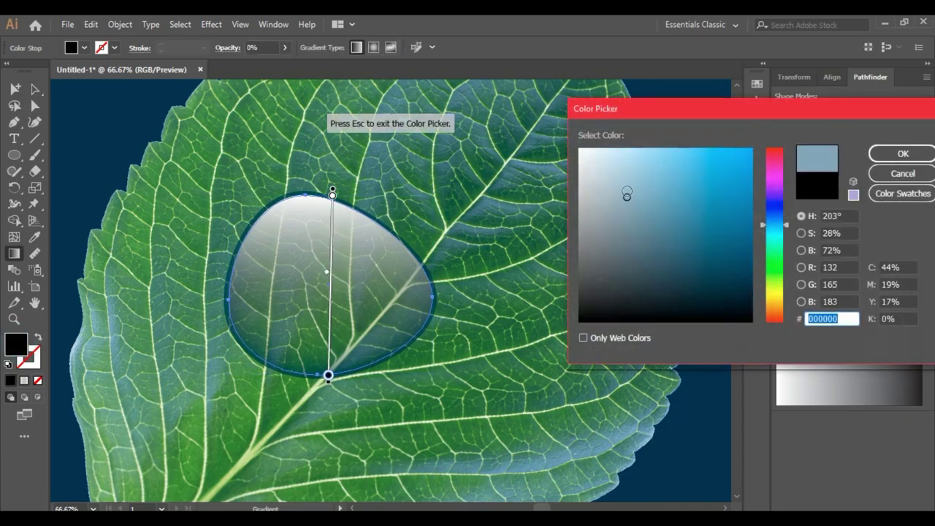
click(903, 154)
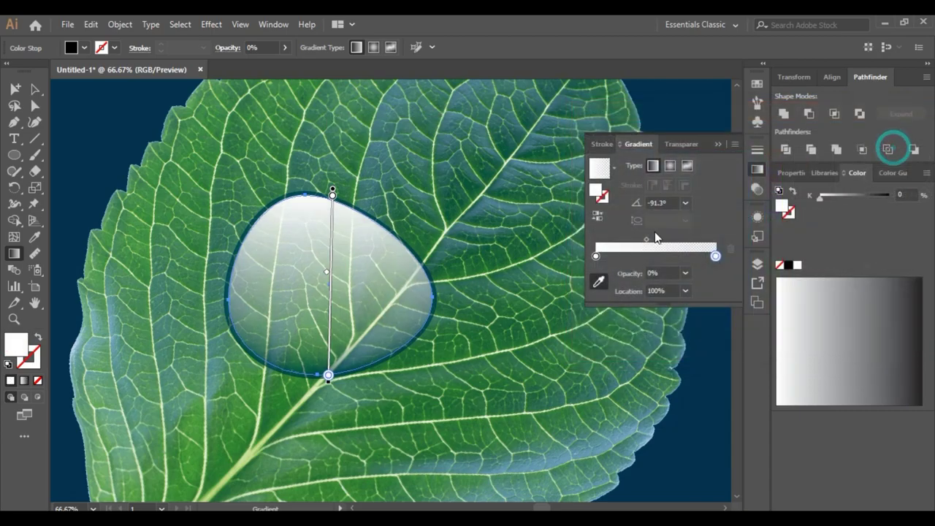
Step: Redraw the gradient top-to-bottom at about -91.3°, raising the top stop for a glossy highlight
click(35, 89)
click(478, 152)
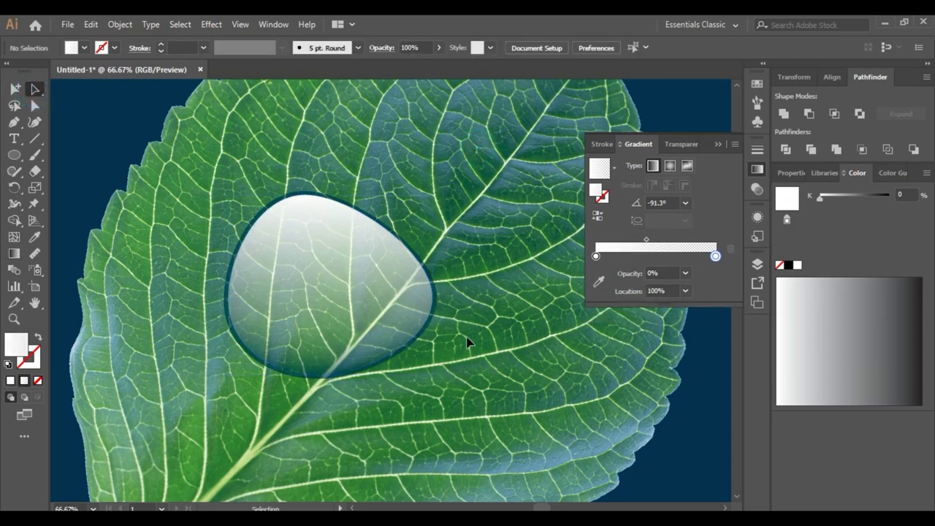
click(389, 286)
click(14, 254)
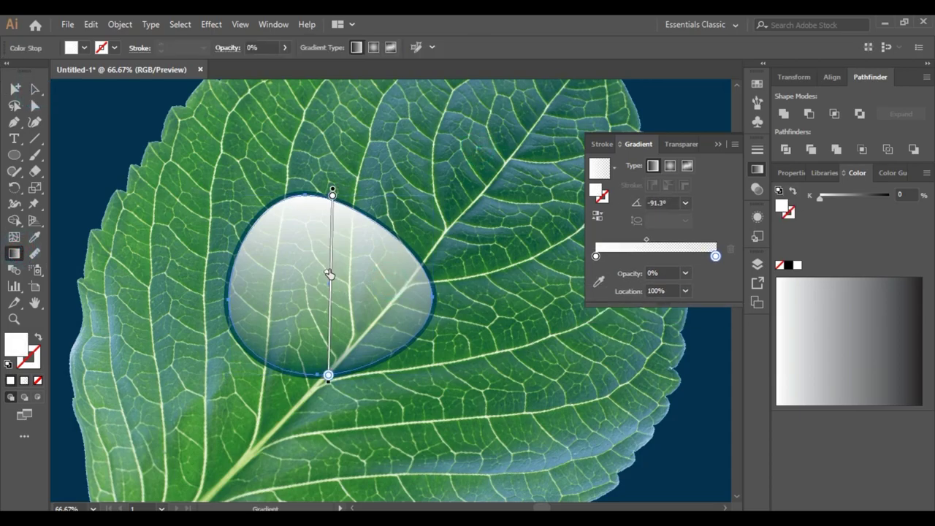
drag(329, 274, 333, 225)
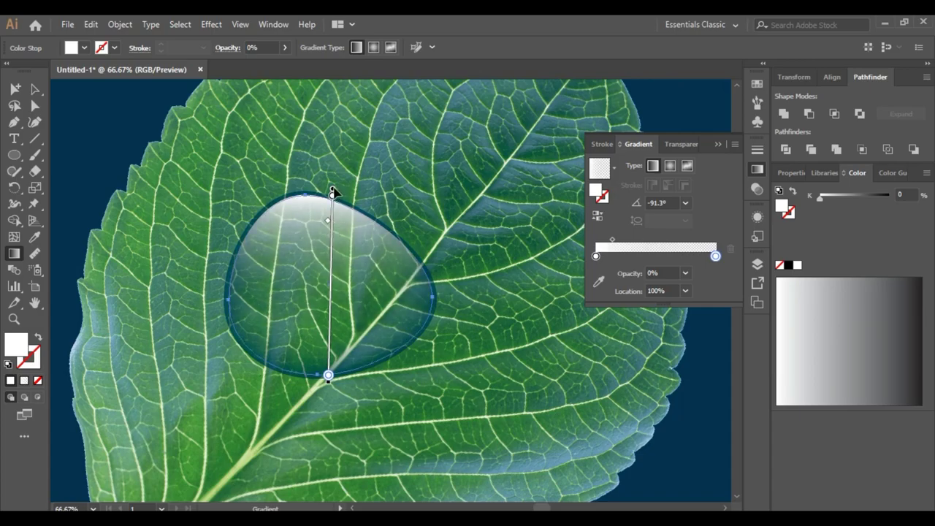
mouse_move(328, 220)
drag(304, 236, 308, 246)
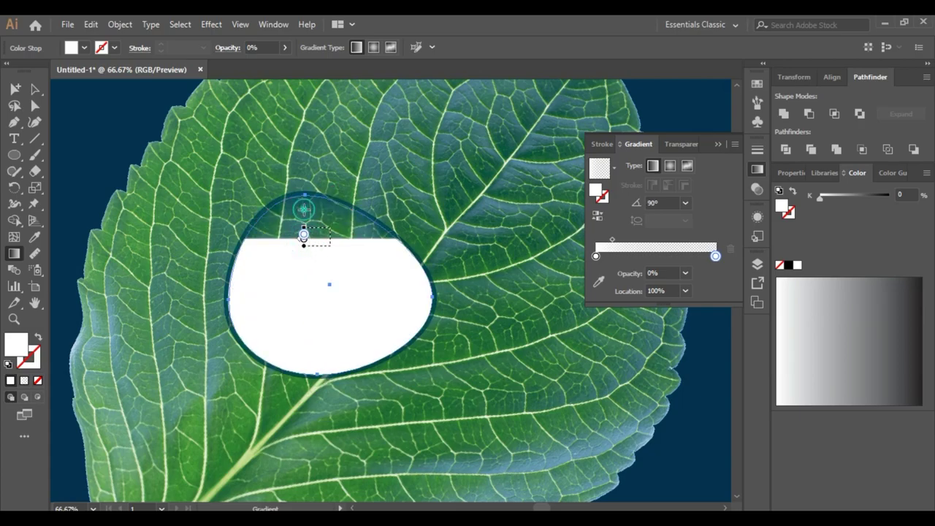
drag(304, 210, 317, 241)
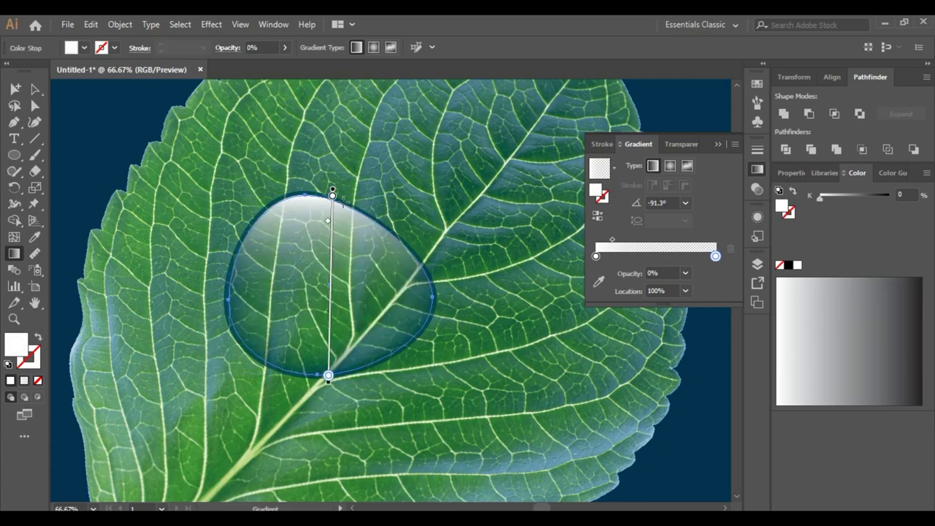
click(332, 202)
drag(333, 202, 332, 197)
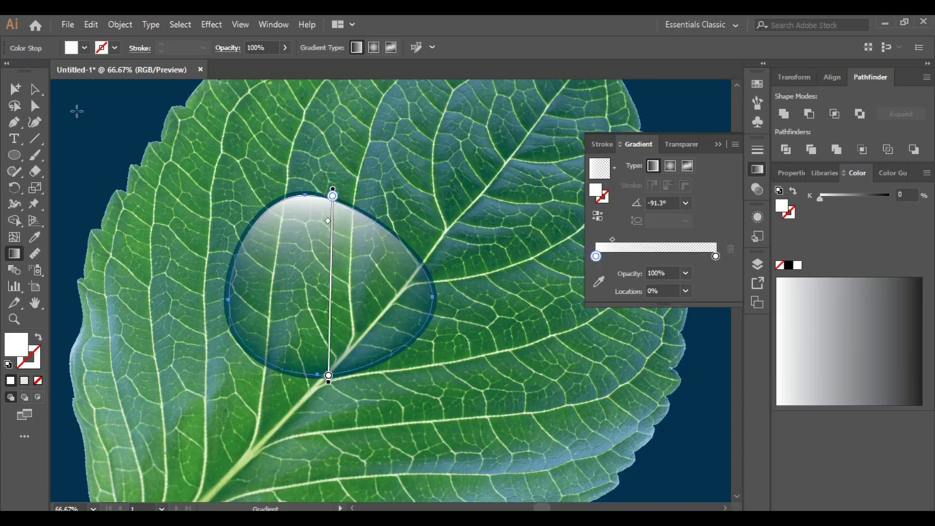
click(35, 89)
click(313, 116)
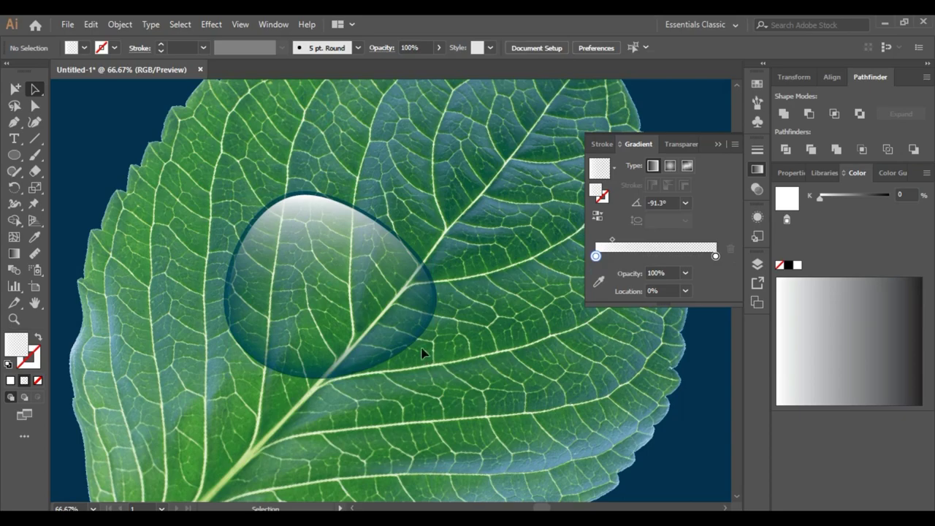
click(356, 299)
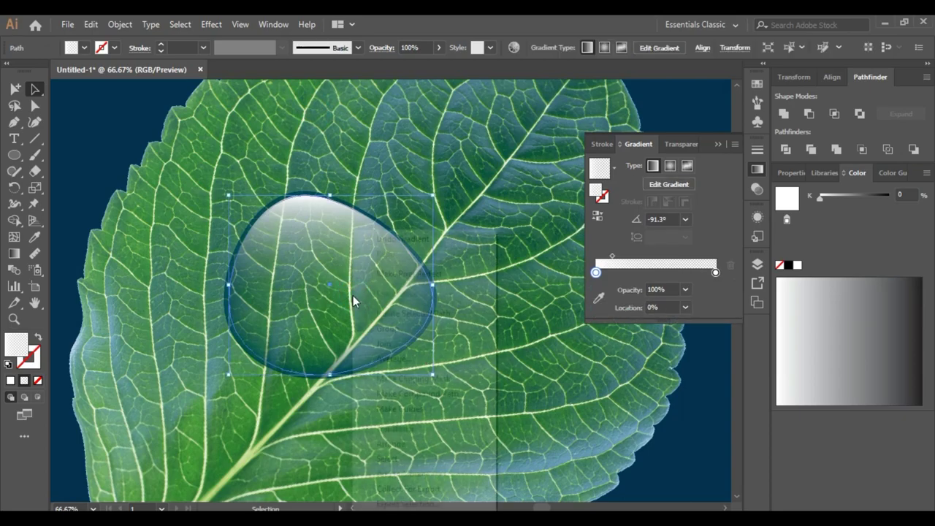
Step: Reflect the white highlight overlay across the horizontal axis as a copy
right_click(353, 295)
mouse_move(395, 428)
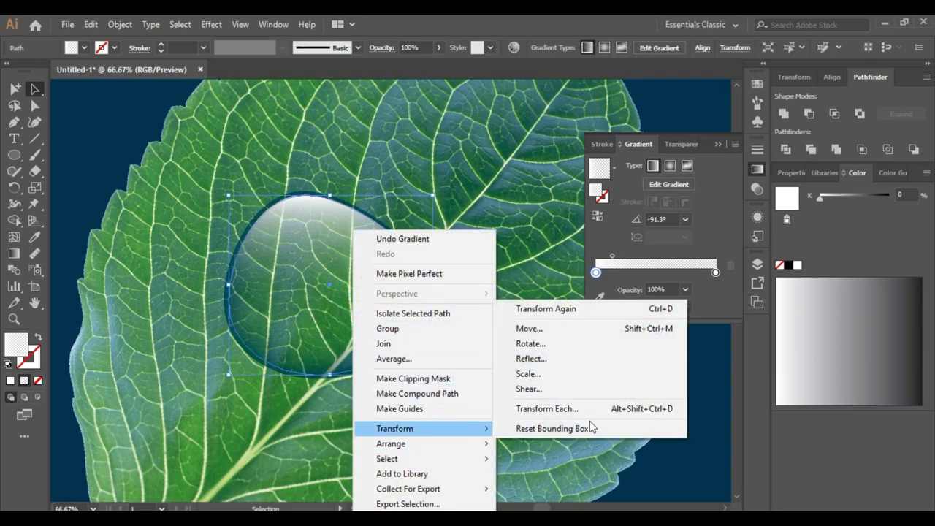
click(564, 364)
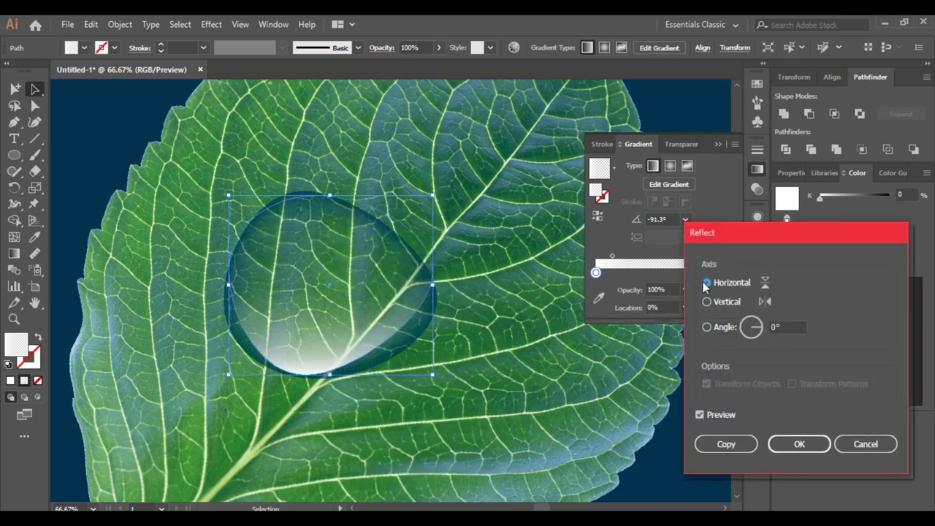
click(727, 443)
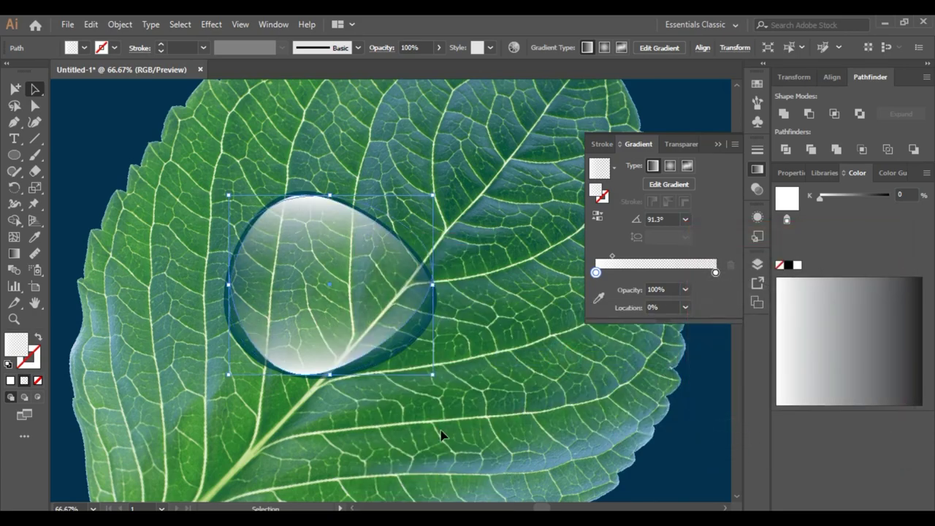
click(496, 408)
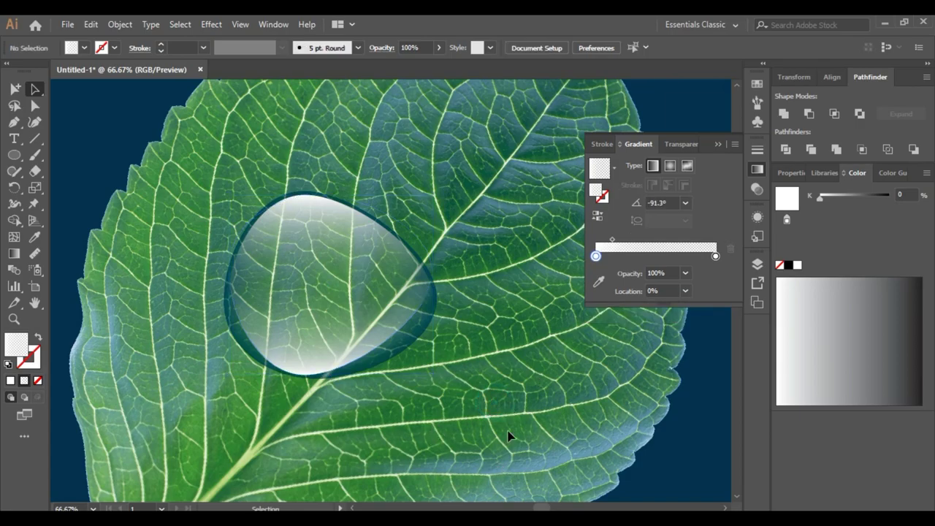
click(14, 318)
Step: Drag the flipped glow copy's top edge down until it measures about 374.36 × 193.64 px
click(384, 361)
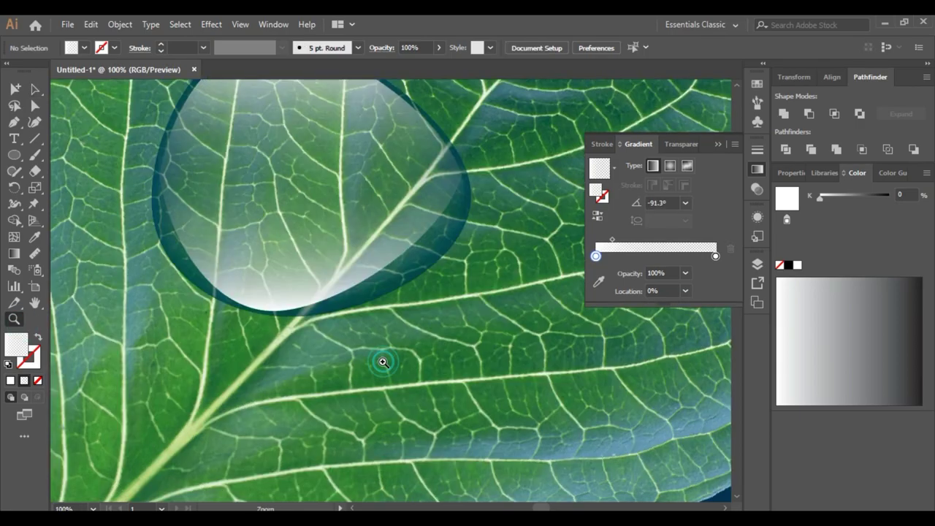
click(34, 88)
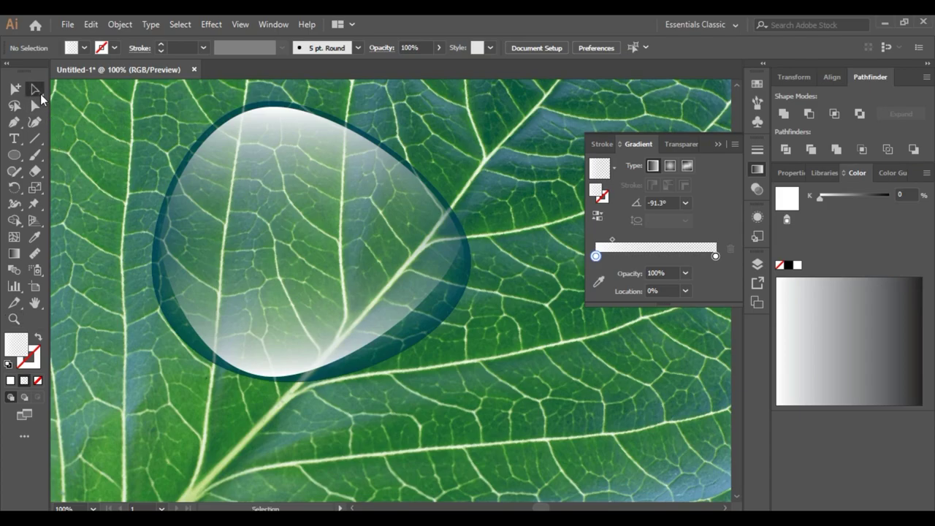
click(338, 303)
click(463, 414)
click(348, 358)
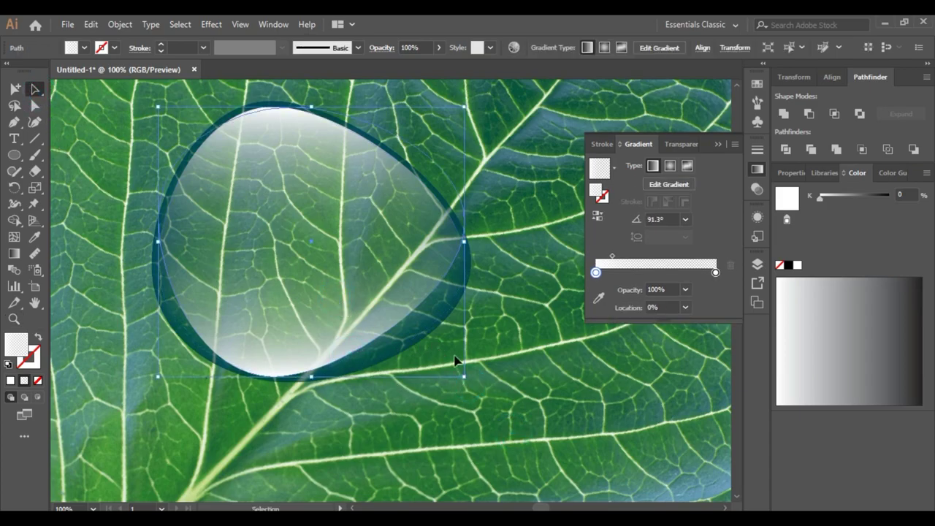
drag(465, 241, 459, 320)
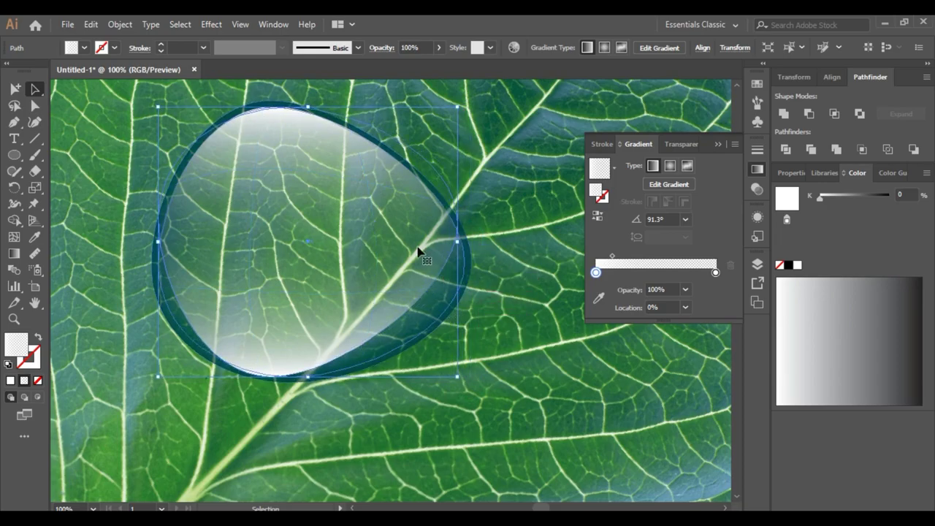
drag(308, 108, 314, 178)
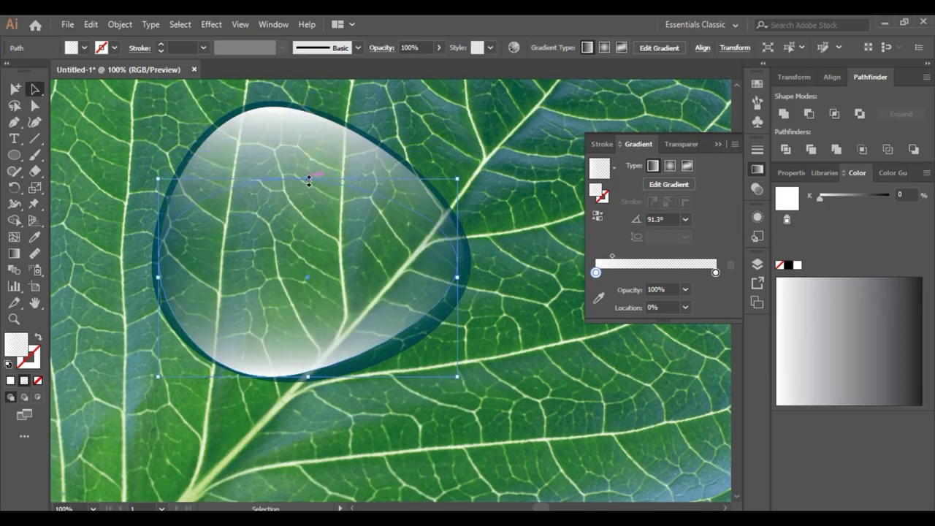
drag(308, 179, 310, 198)
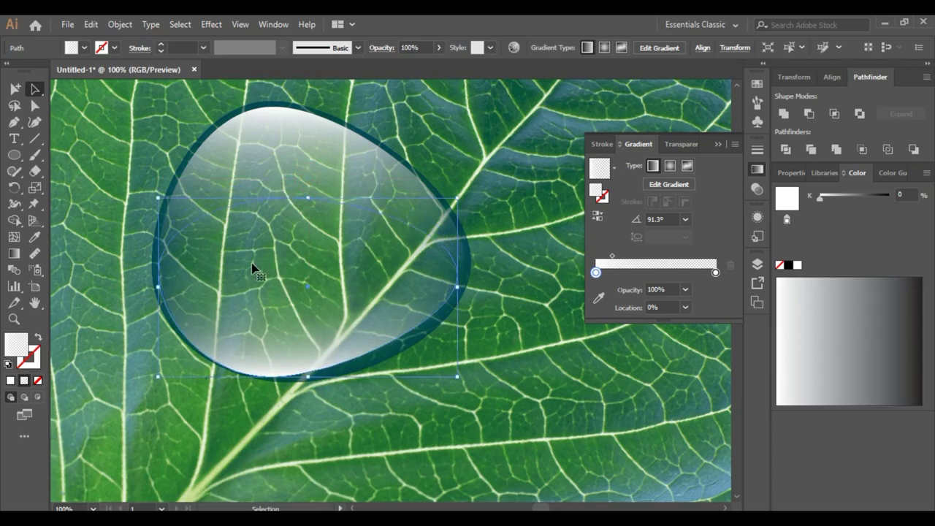
click(515, 338)
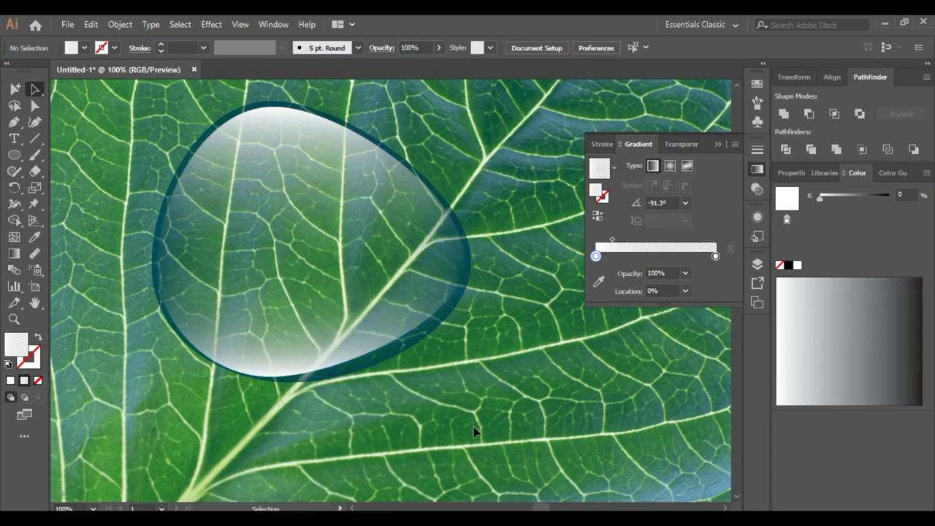
click(368, 302)
drag(309, 199, 315, 222)
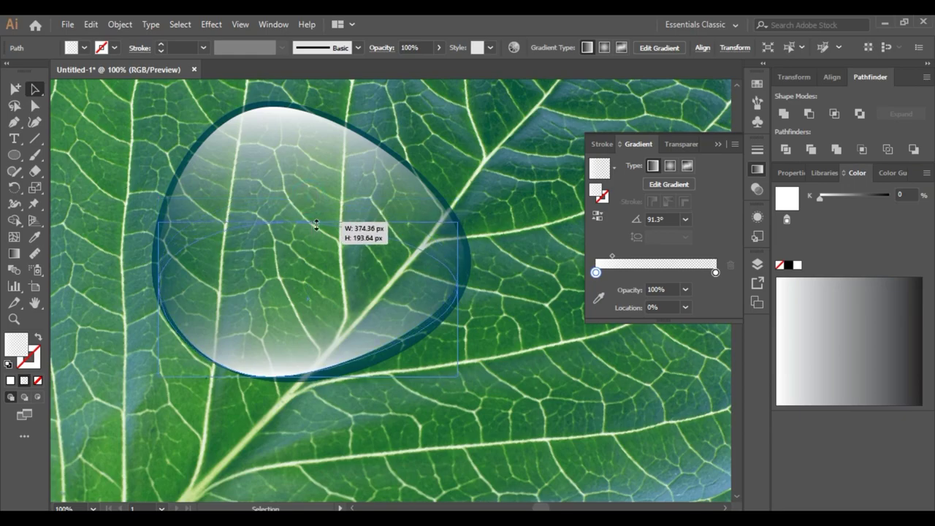
click(462, 150)
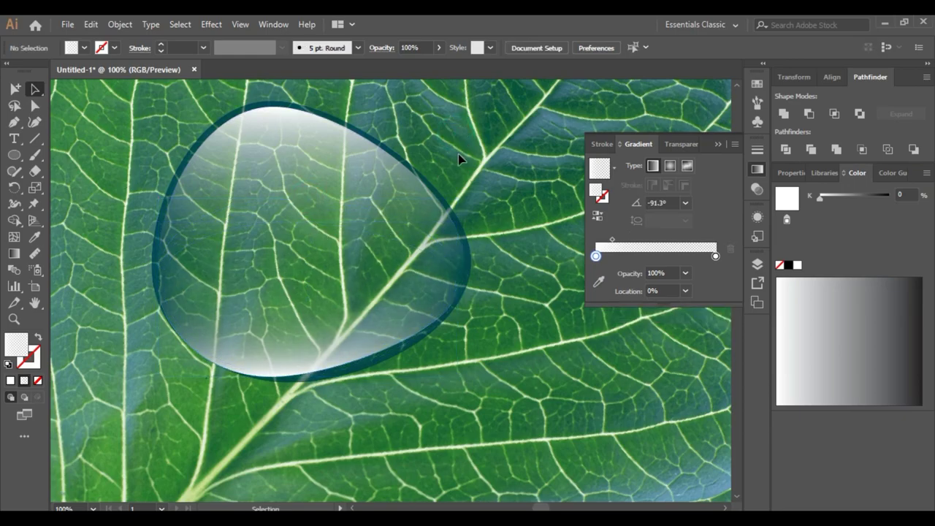
Step: Move the top highlight's bottom edge up into the upper part of the drop
click(301, 178)
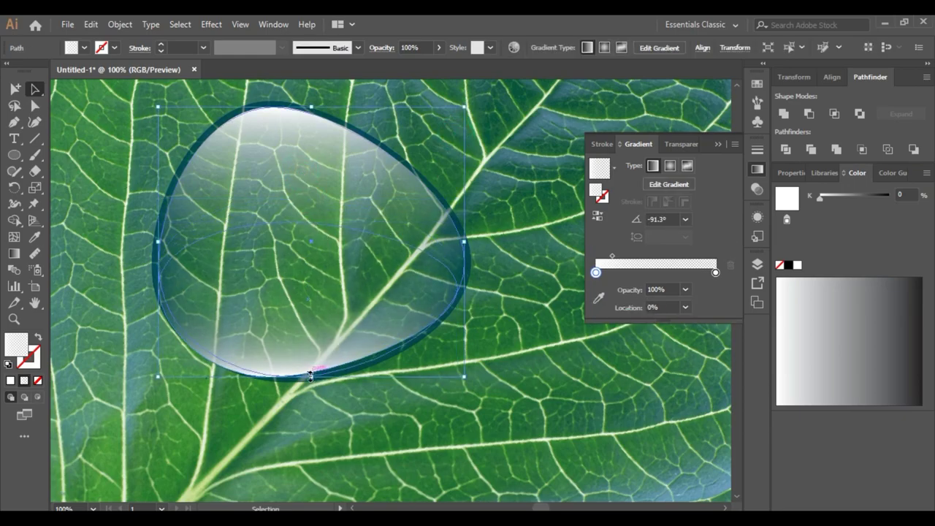
mouse_move(309, 374)
mouse_down()
mouse_move(310, 326)
mouse_move(296, 356)
mouse_up()
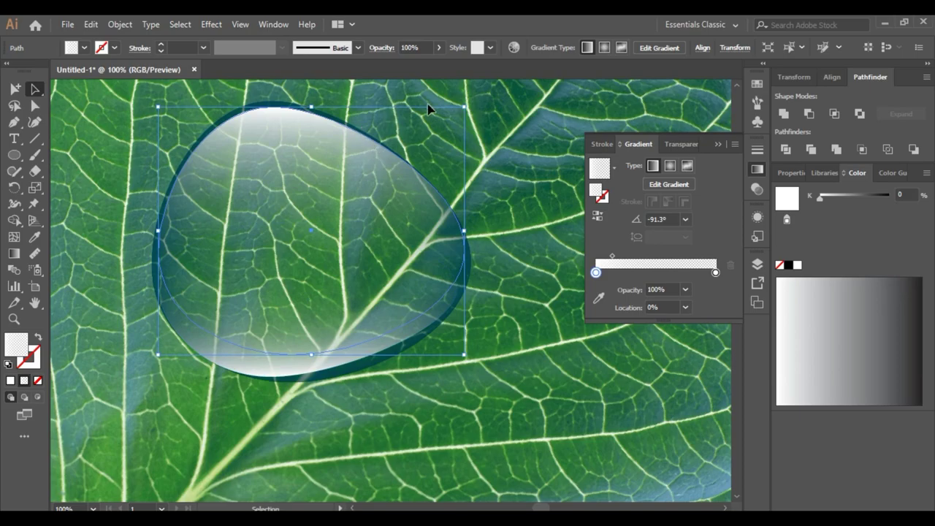
drag(311, 355, 312, 363)
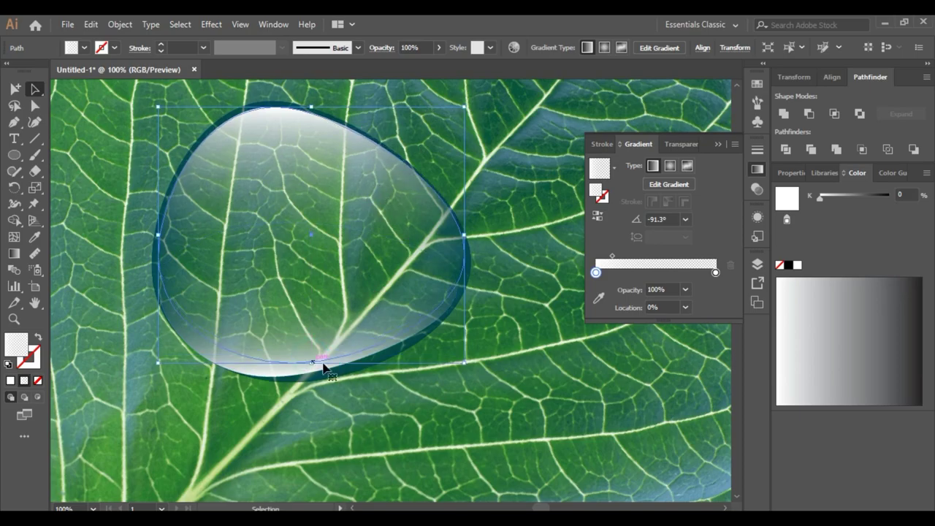
click(488, 411)
Step: Nudge the drop layer slightly down and right, and narrow its inner shape from the left
click(336, 365)
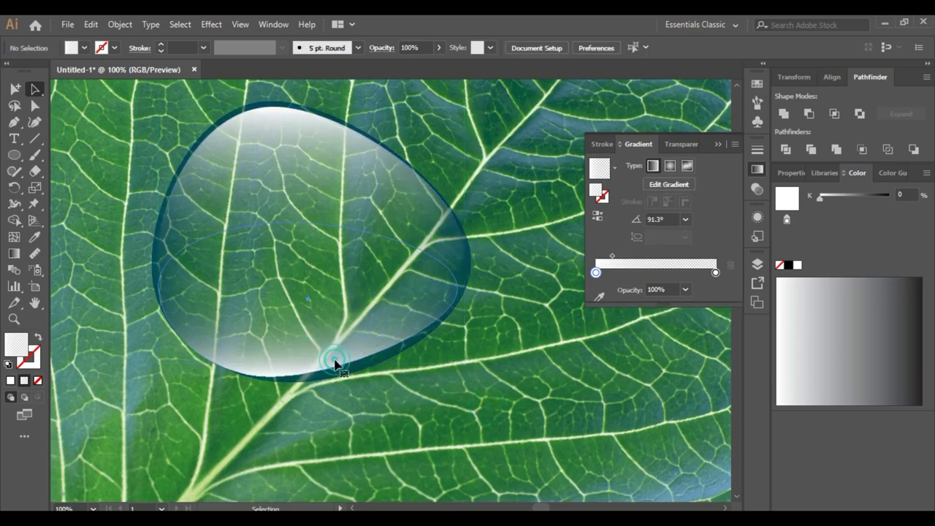
drag(355, 357, 357, 360)
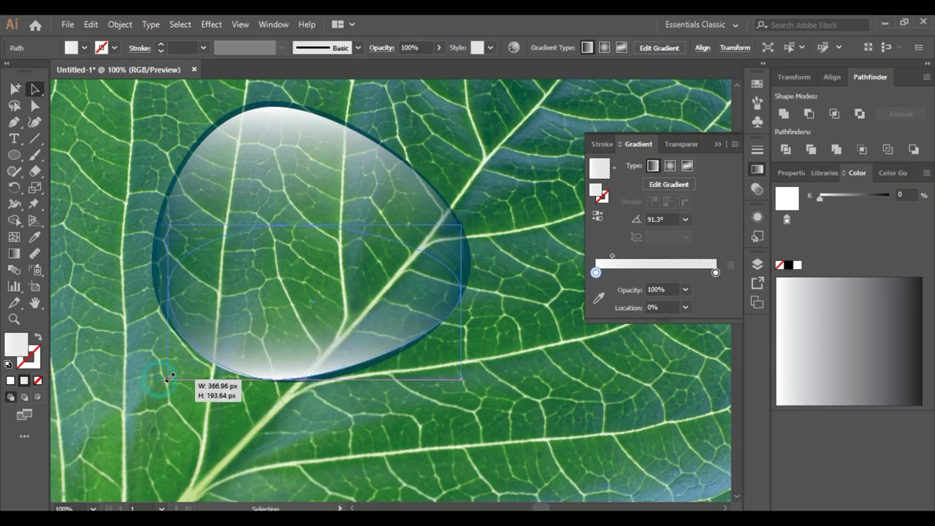
drag(161, 380, 168, 380)
click(517, 358)
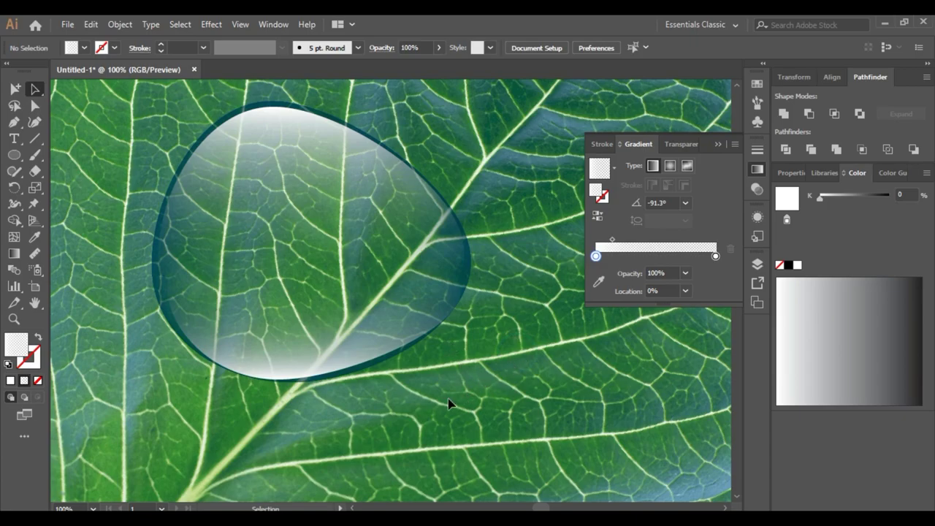
Step: Widen the inner gradient shape from its left side, checking the drop between edits
click(247, 130)
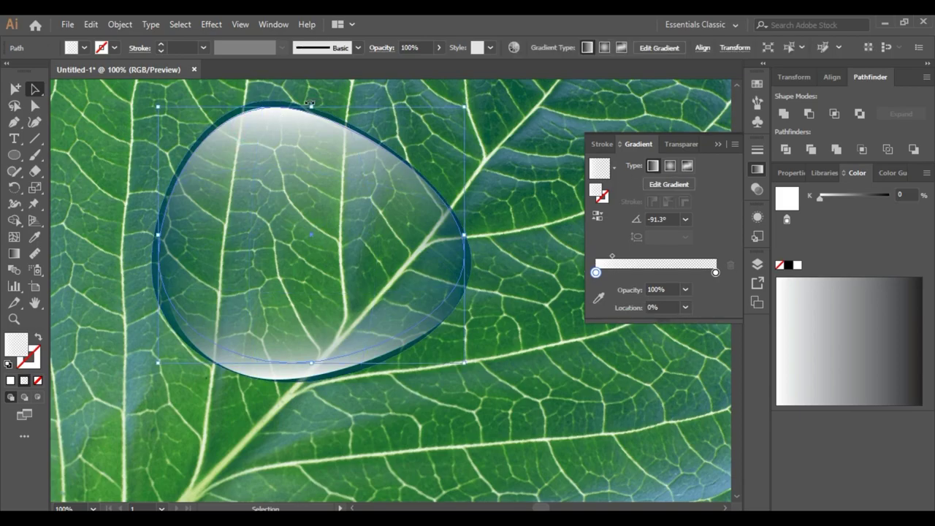
click(312, 95)
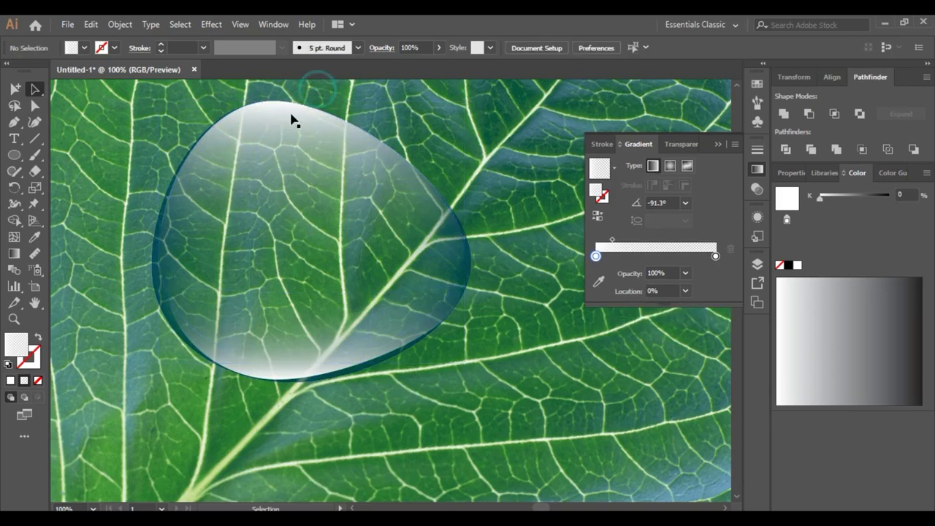
click(160, 263)
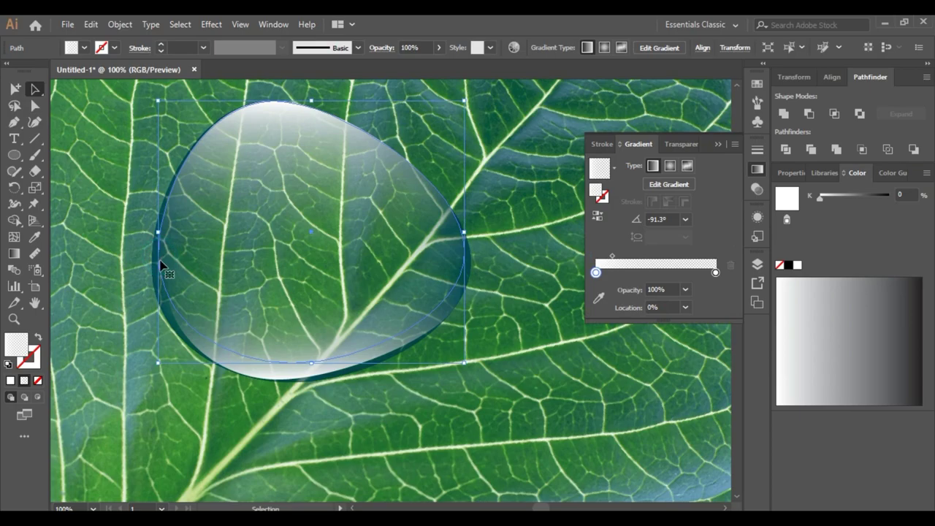
click(98, 309)
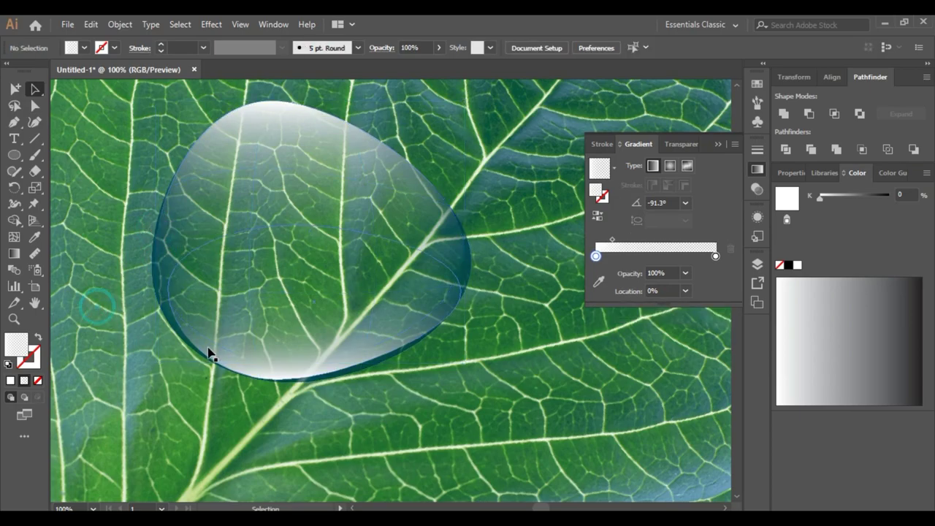
click(173, 299)
drag(167, 301, 155, 299)
click(129, 303)
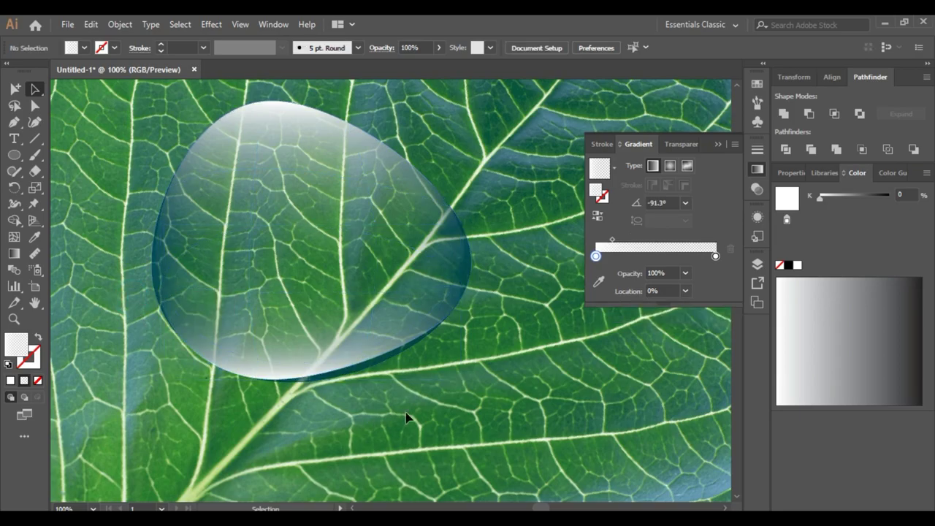
Step: Enlarge the inner gradient shape to the right and down, then stretch it upward
click(392, 360)
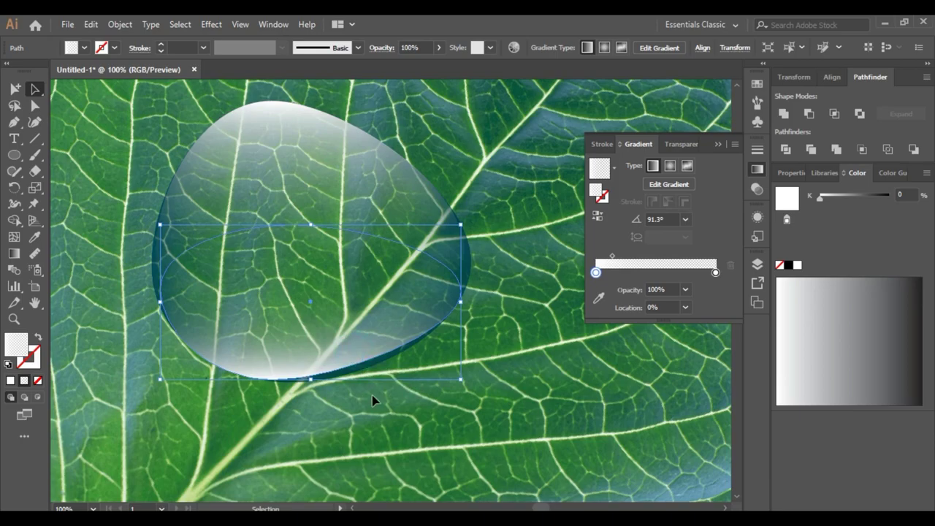
drag(459, 380, 463, 381)
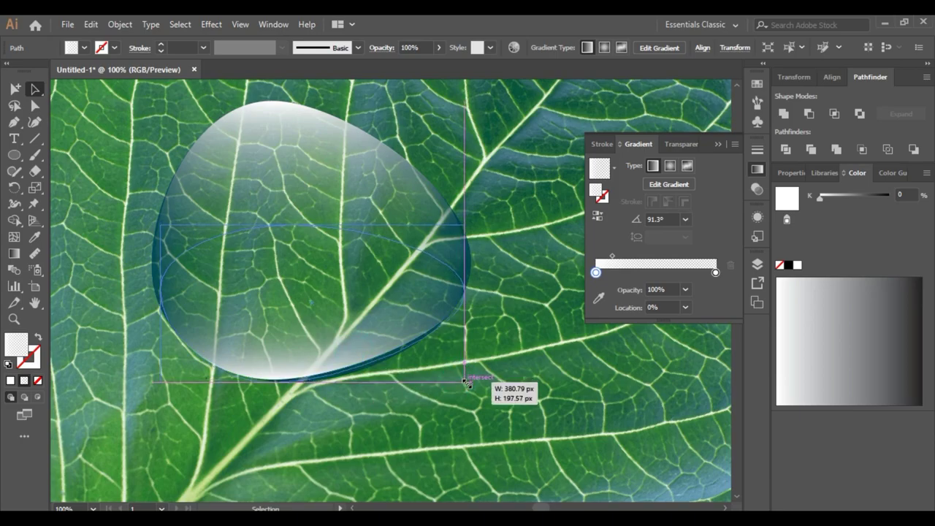
click(453, 409)
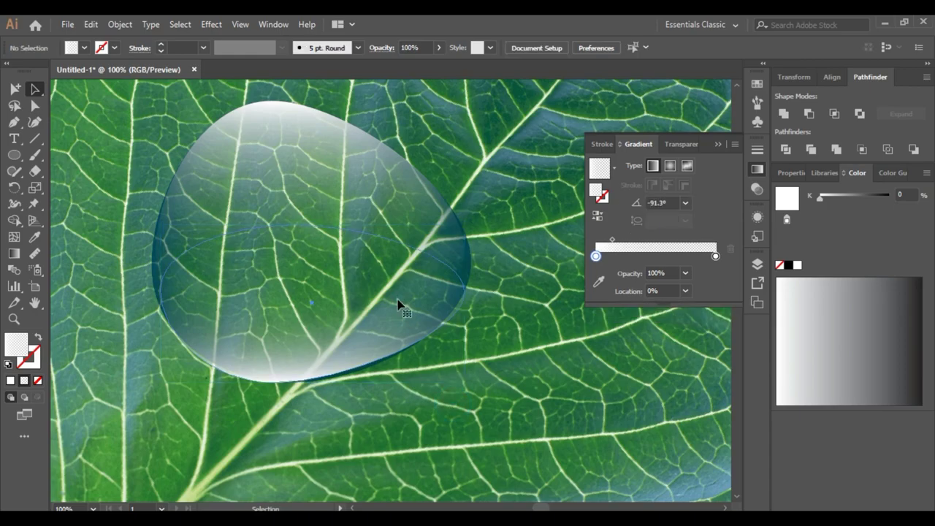
click(398, 305)
drag(311, 225, 304, 211)
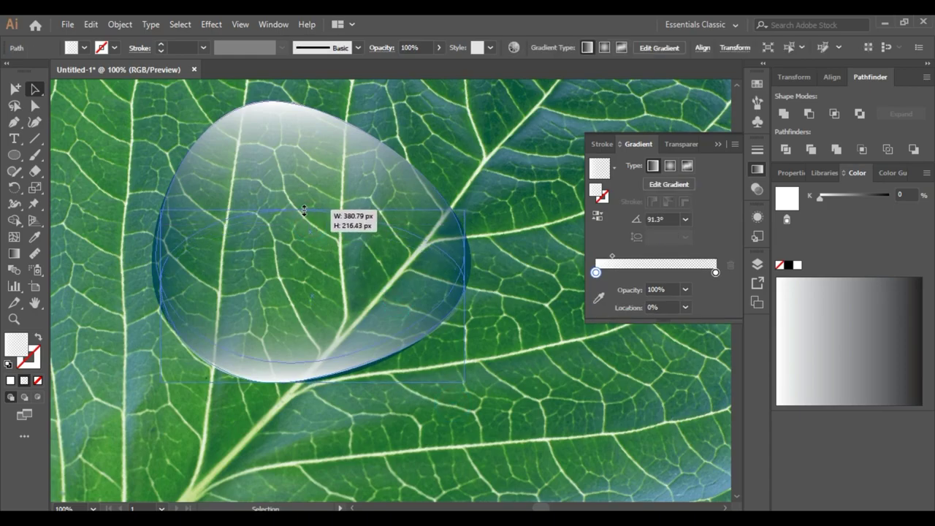
click(531, 372)
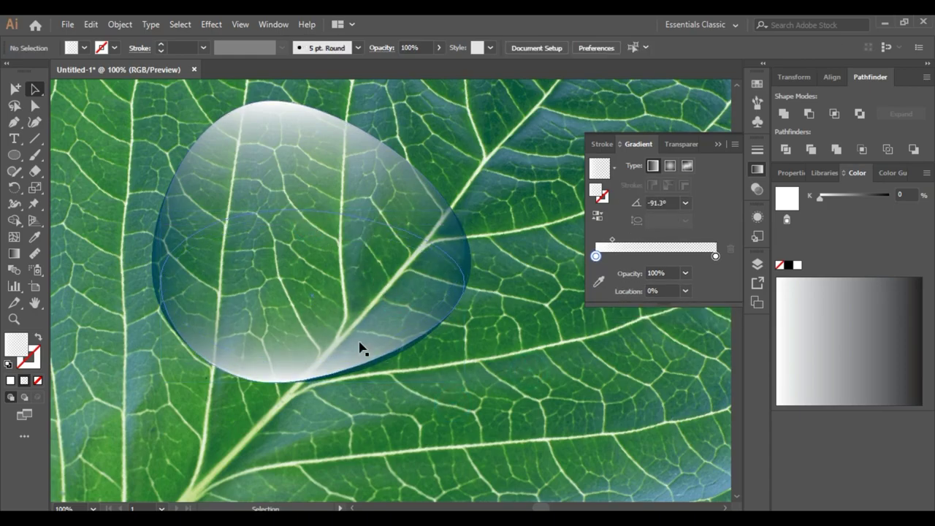
Step: Resize the inner shapes so a thin dark rim shows along the drop's lower edge
drag(363, 343, 363, 344)
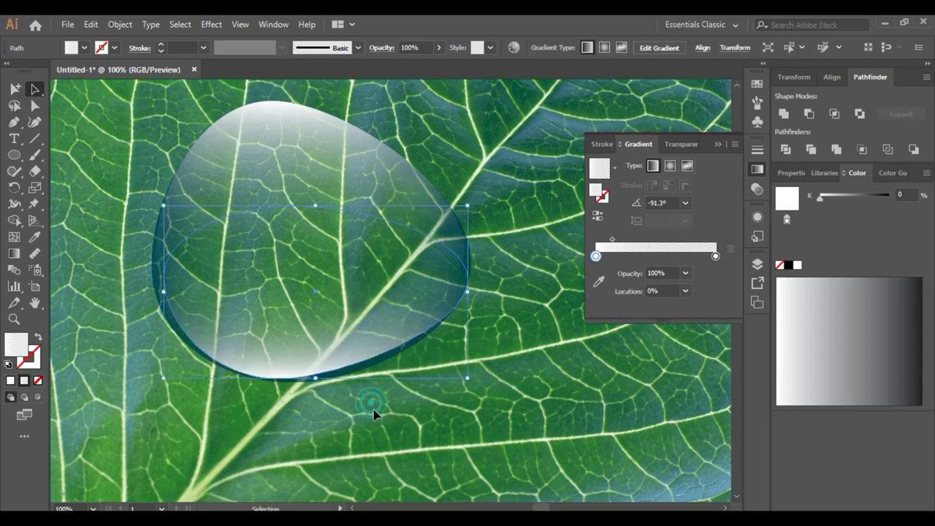
click(373, 415)
click(385, 353)
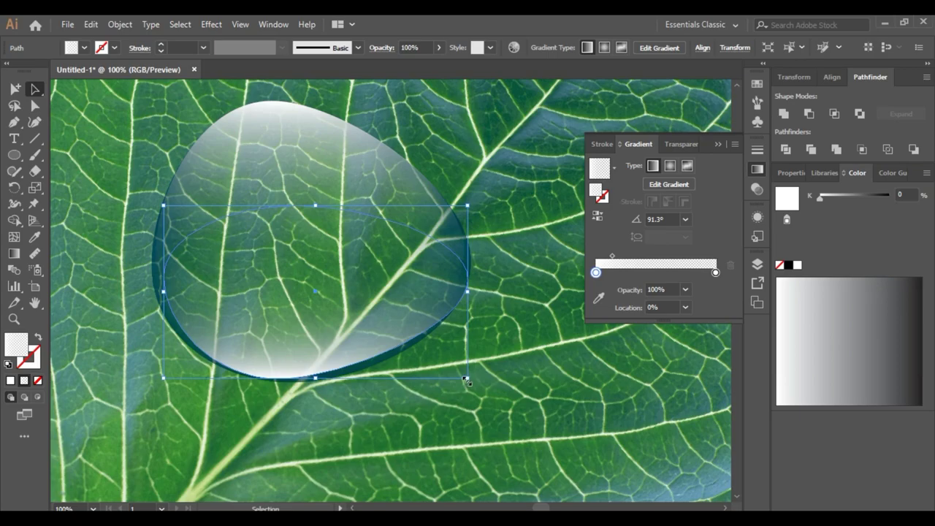
click(319, 408)
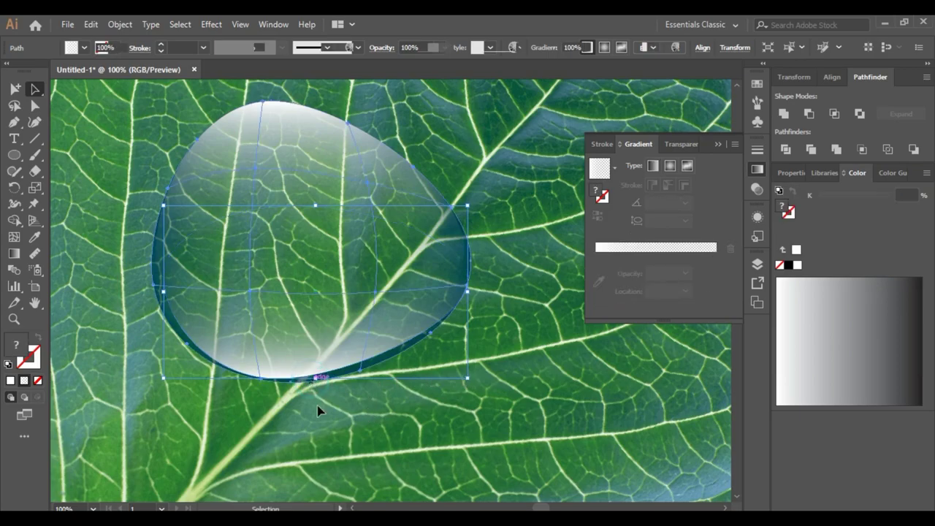
click(319, 370)
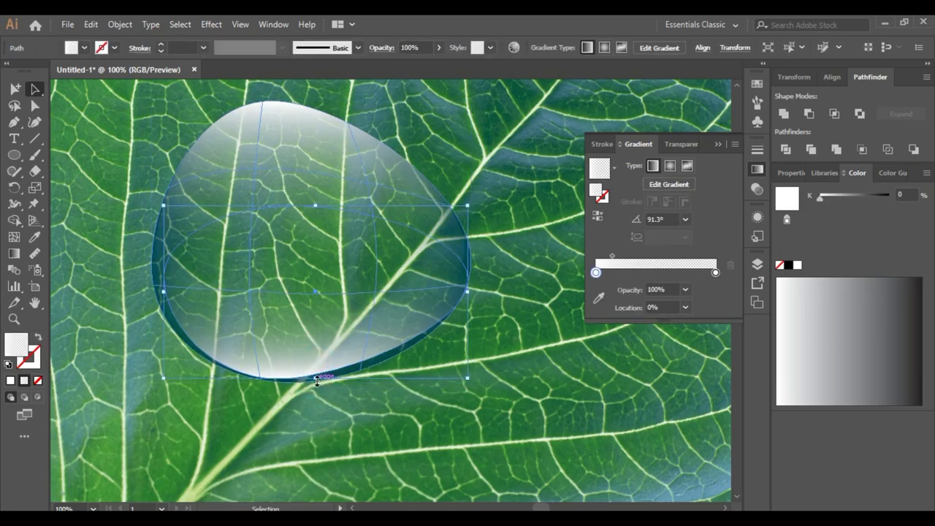
drag(316, 380, 318, 381)
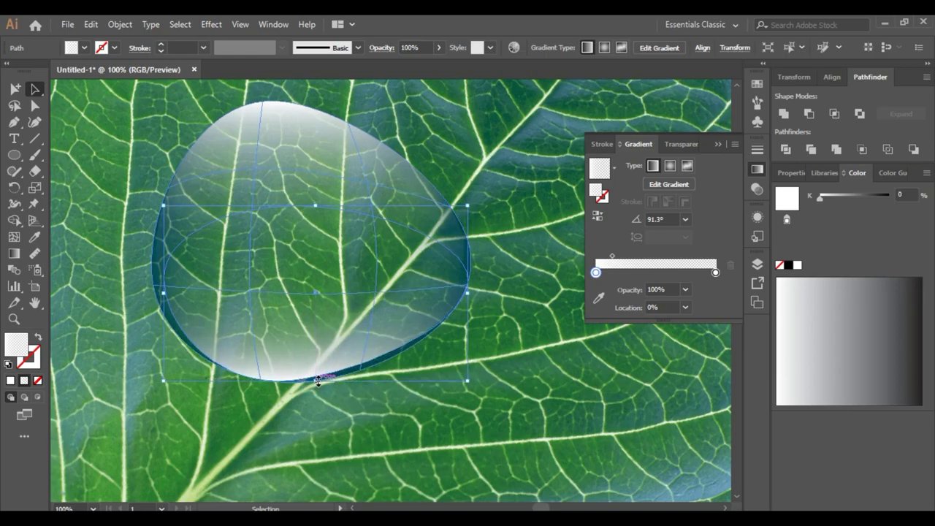
click(329, 424)
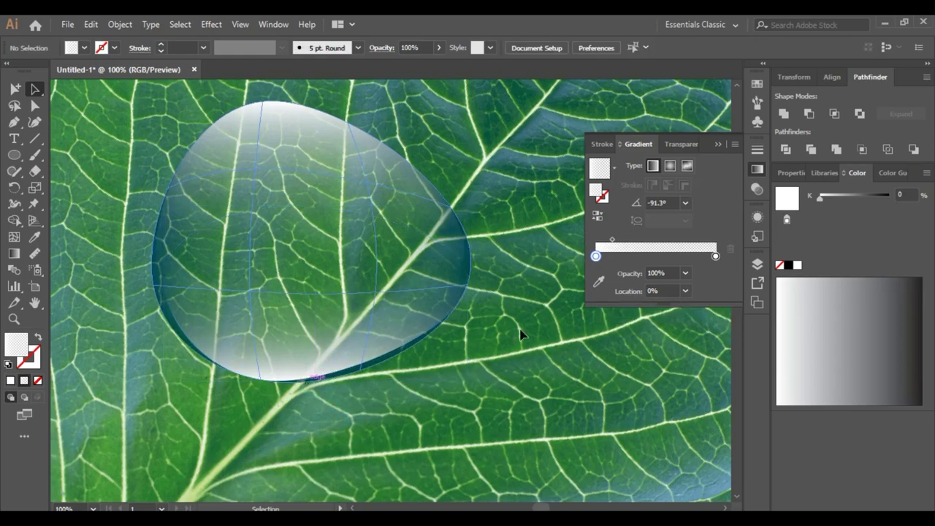
Step: Group all the droplet's mesh, highlight and glow shapes into one object
click(719, 143)
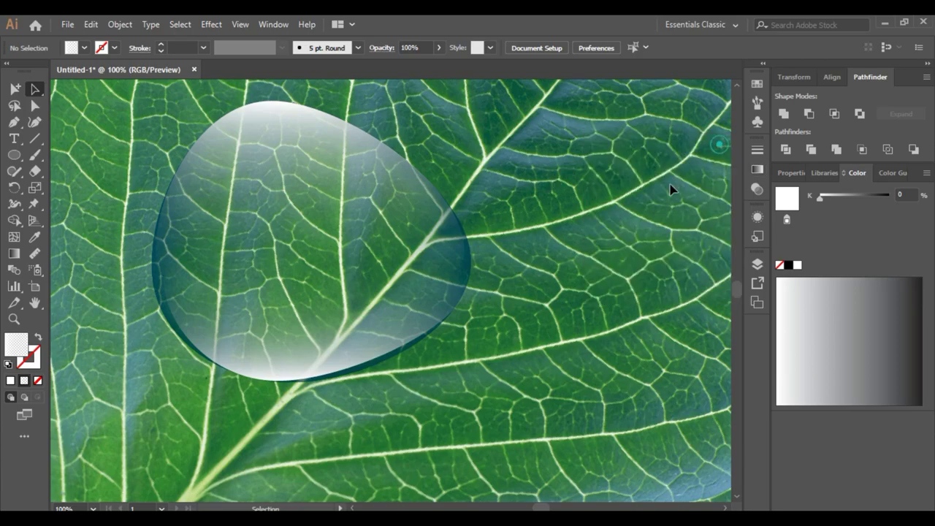
scroll(480, 329, up, 1)
click(480, 375)
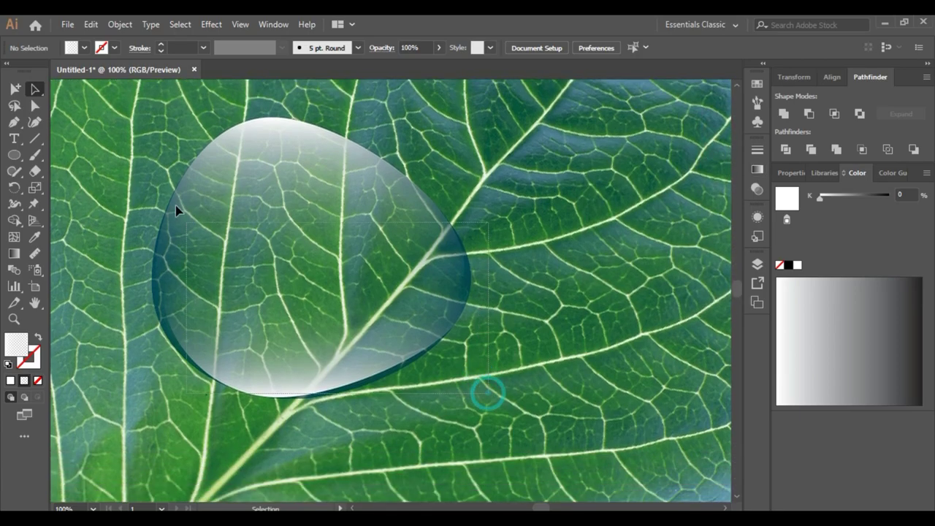
key(ctrl+a)
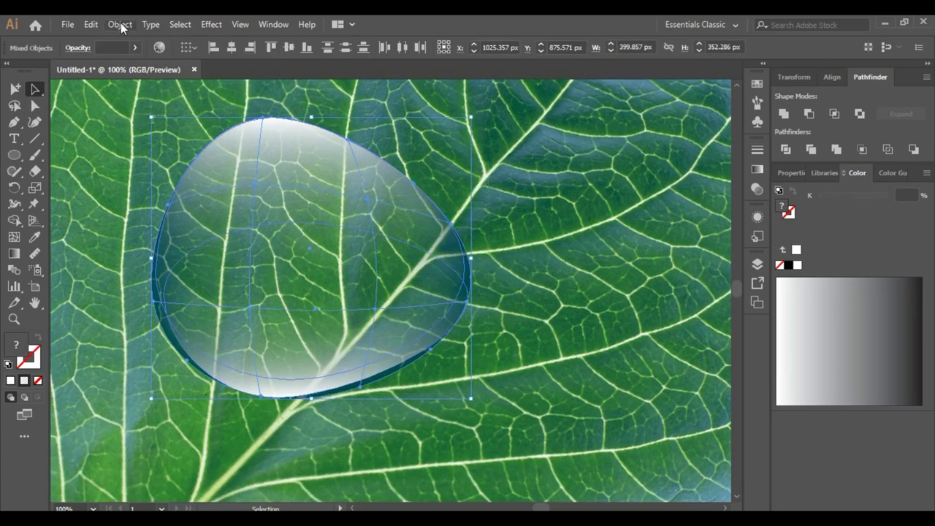
click(120, 25)
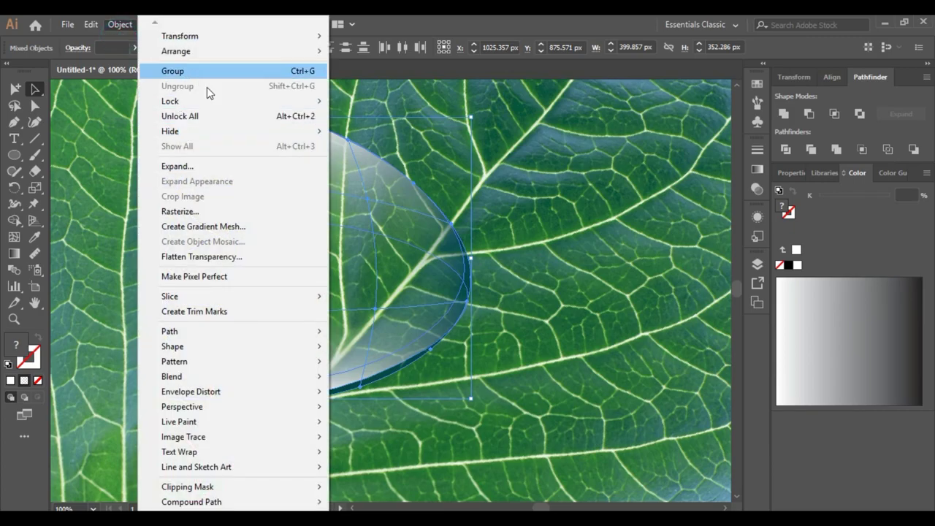
click(183, 73)
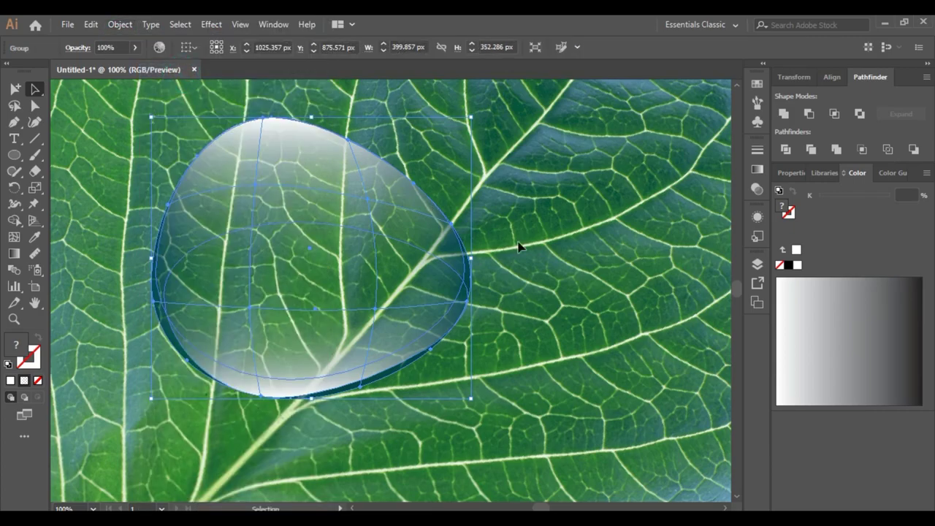
click(539, 255)
click(329, 276)
click(212, 25)
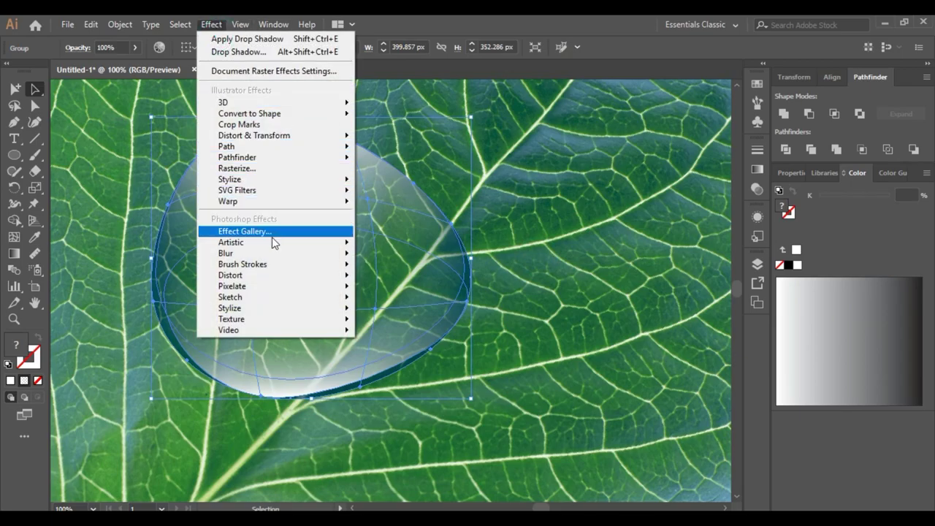
mouse_move(230, 179)
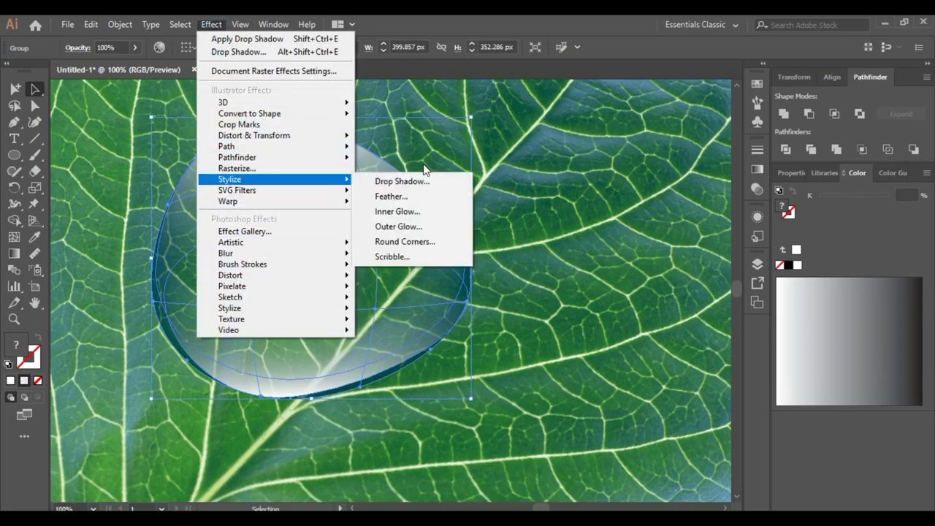
Step: Apply a Multiply drop shadow to the grouped droplet: 20% opacity, 1 px X/Y offsets, 1 px blur
click(409, 182)
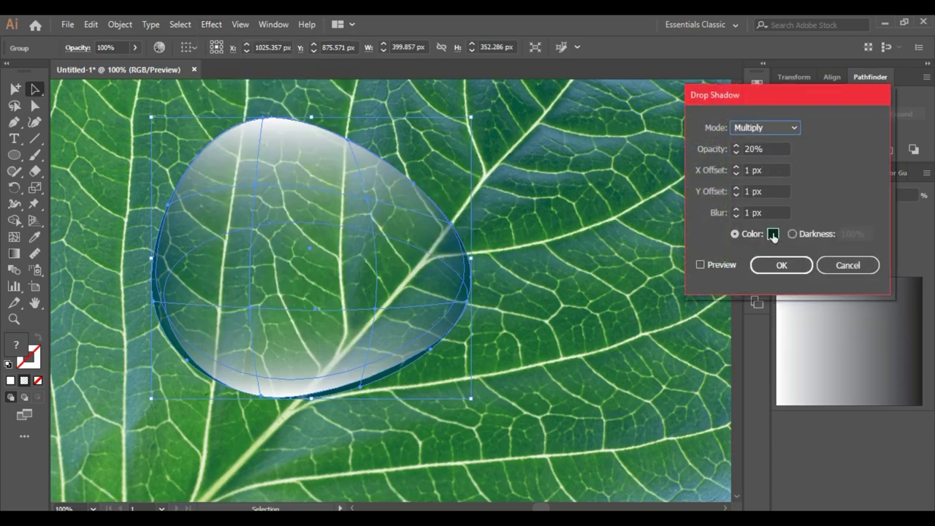
click(701, 265)
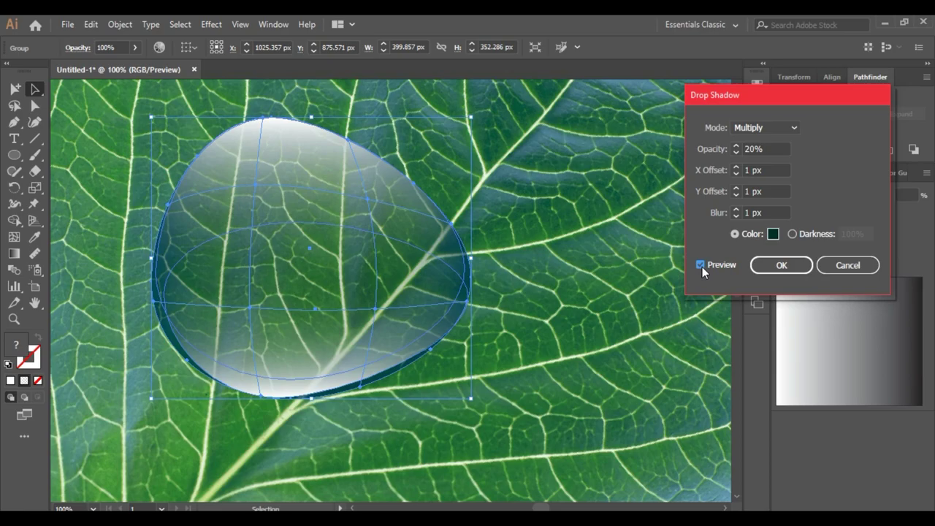
click(736, 167)
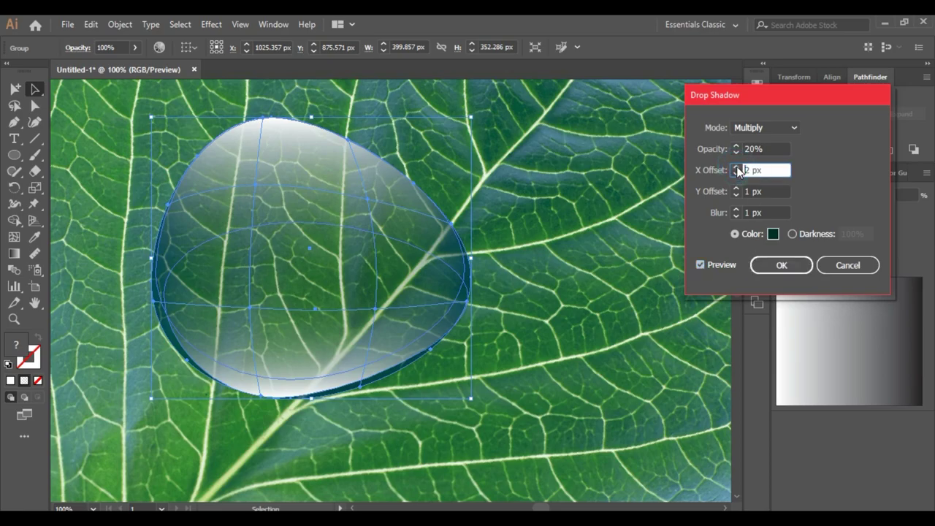
click(736, 173)
click(700, 264)
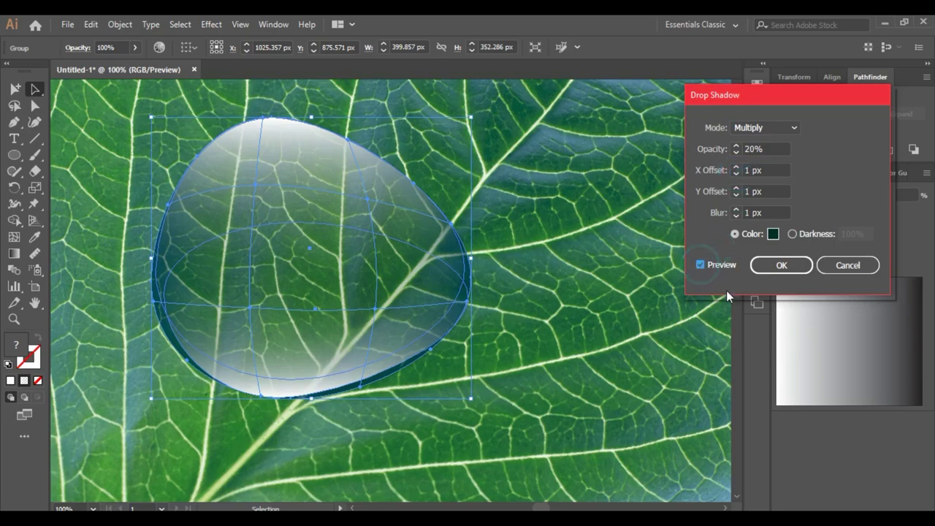
click(780, 265)
click(569, 235)
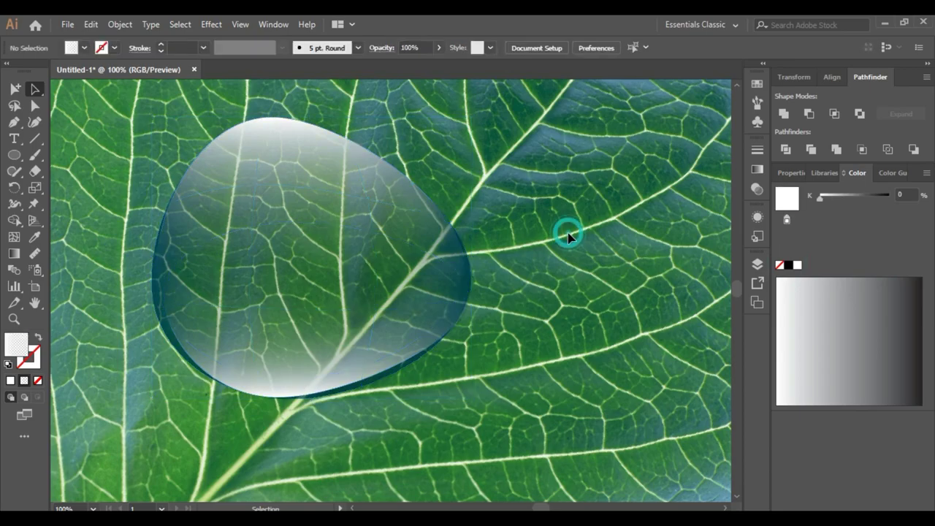
click(14, 318)
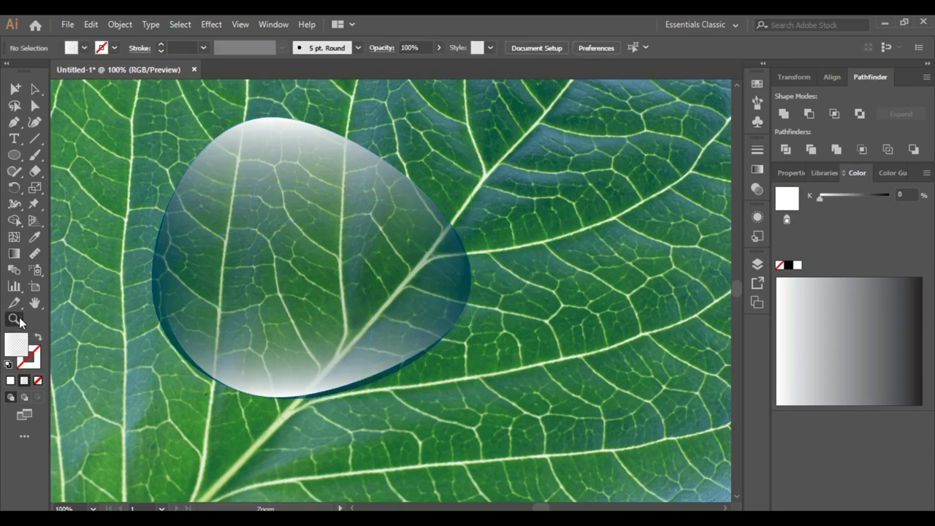
alt+click(215, 298)
alt+click(344, 299)
alt+click(495, 297)
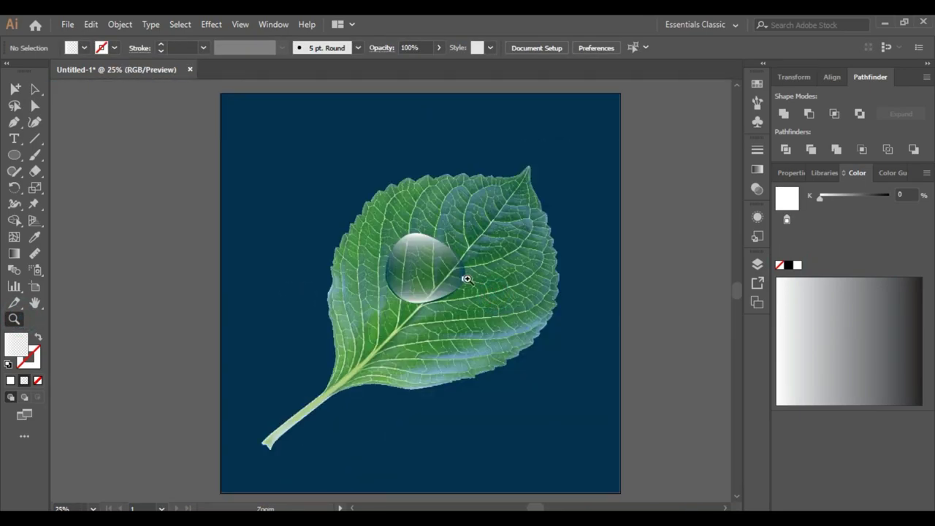
click(418, 296)
click(312, 319)
scroll(350, 274, up, 1)
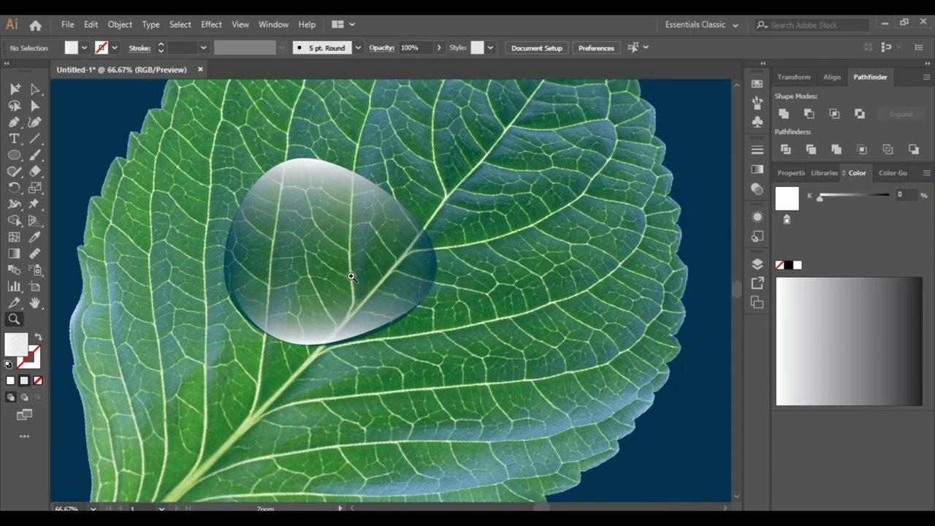
click(351, 274)
scroll(351, 272, up, 1)
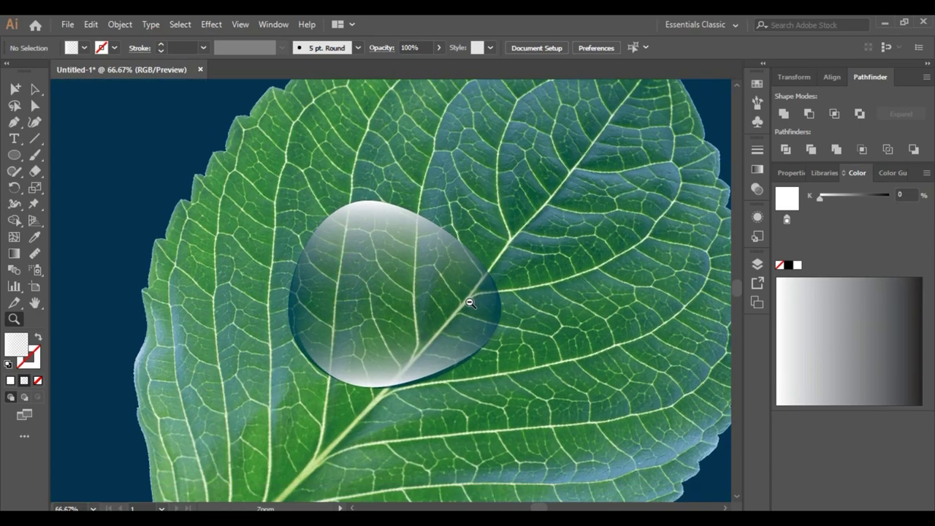
alt+click(471, 300)
click(406, 299)
click(36, 89)
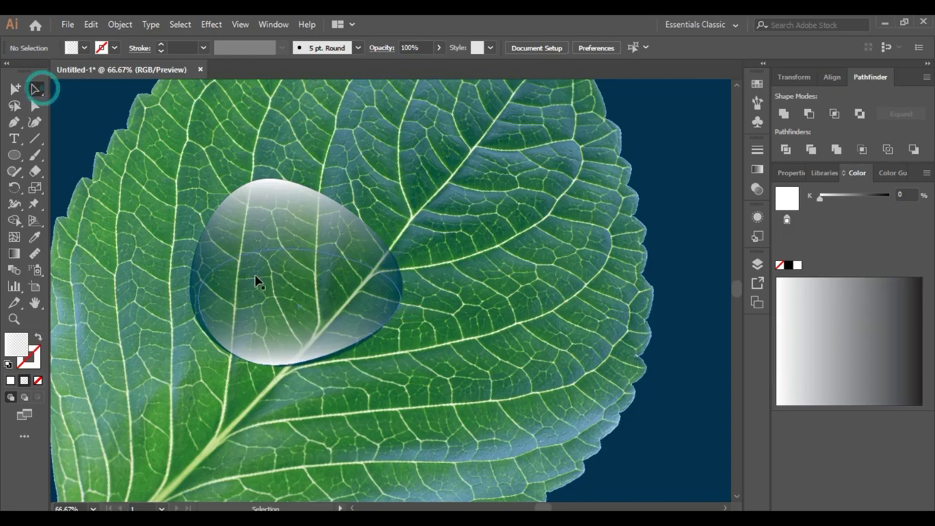
click(257, 278)
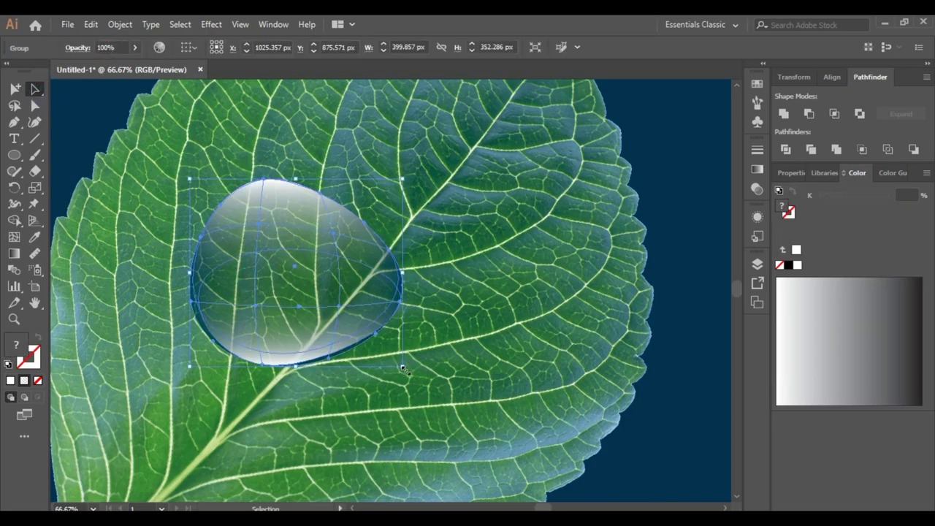
Step: Make a smaller copy of the droplet and place it lower on the leaf
drag(403, 368, 352, 322)
mouse_move(299, 275)
mouse_down()
mouse_move(342, 266)
mouse_move(435, 387)
mouse_up()
click(444, 317)
click(345, 257)
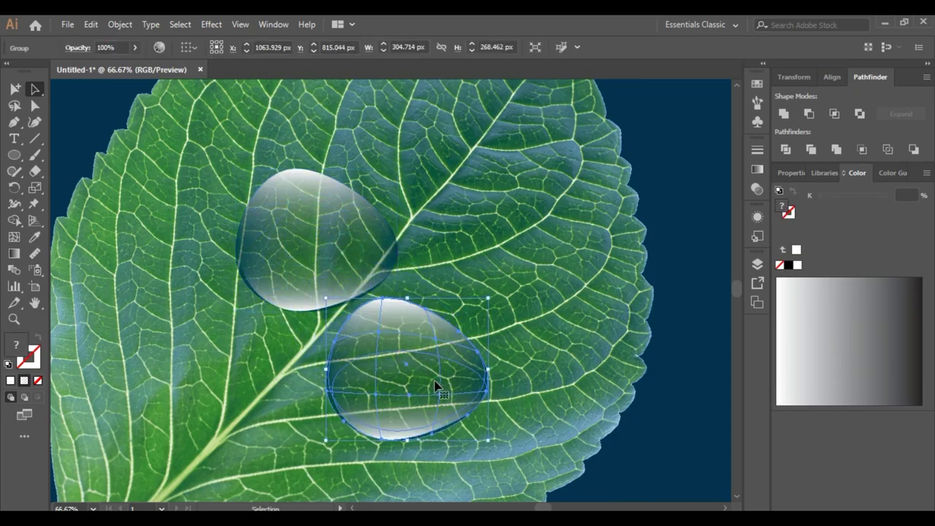
Step: Shrink, flatten and narrow the small droplet, and move it to the right of the midrib
drag(484, 301, 450, 333)
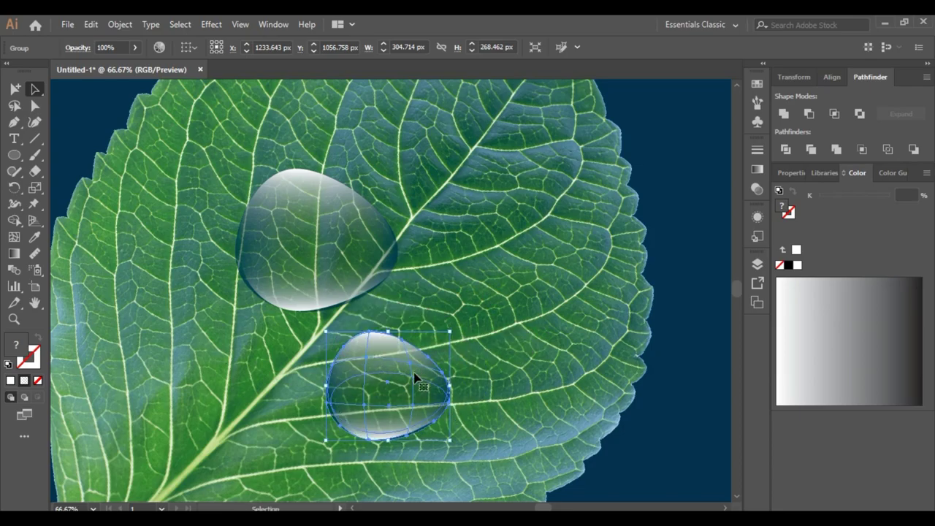
drag(418, 374, 484, 330)
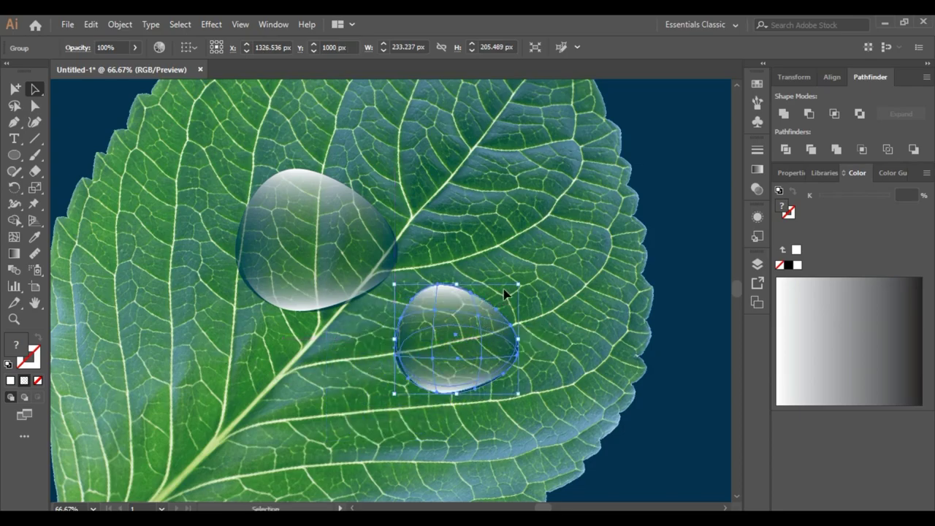
mouse_move(519, 285)
mouse_down()
mouse_move(503, 295)
mouse_move(520, 281)
mouse_up()
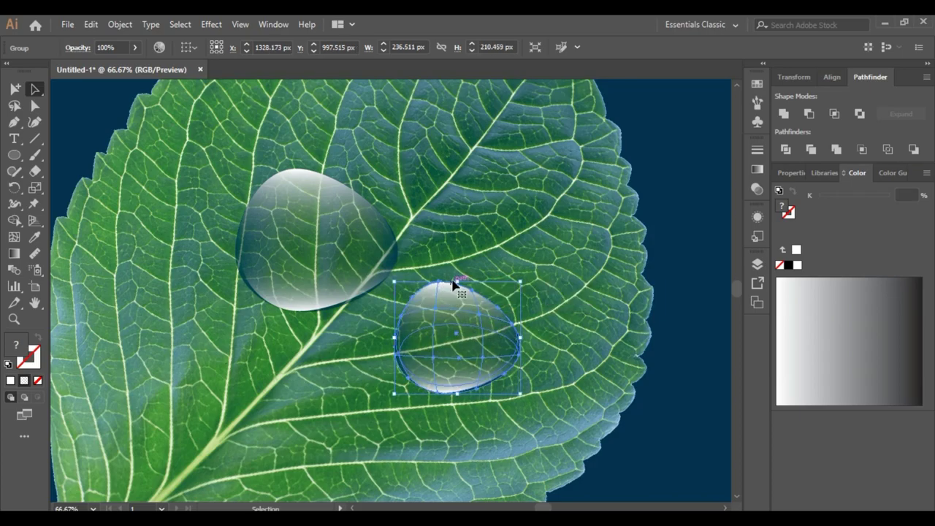
drag(454, 281, 455, 307)
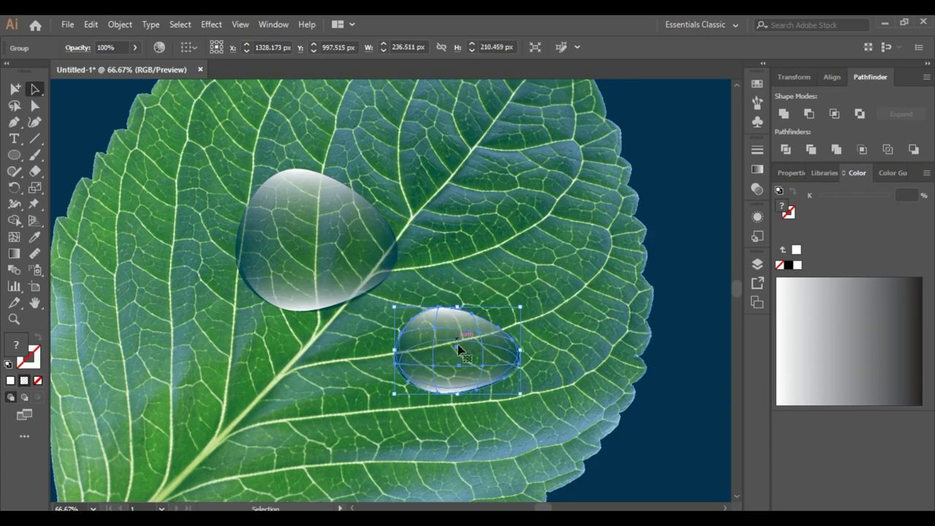
drag(451, 353, 436, 352)
mouse_move(507, 350)
mouse_down()
mouse_move(348, 383)
mouse_move(272, 461)
mouse_up()
Step: Place a third droplet at lower left, enlarge and widen it, and rotate it about 20° clockwise
click(504, 349)
scroll(274, 395, down, 2)
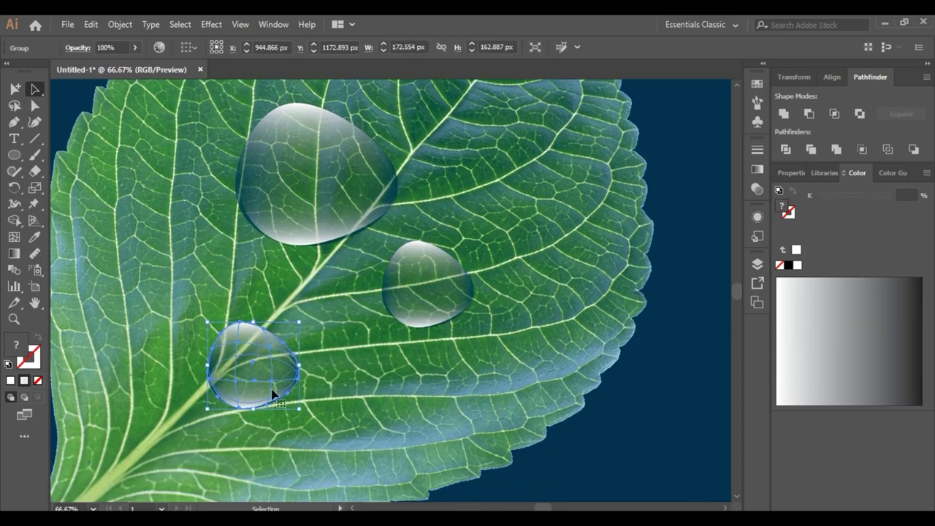
drag(260, 330, 253, 295)
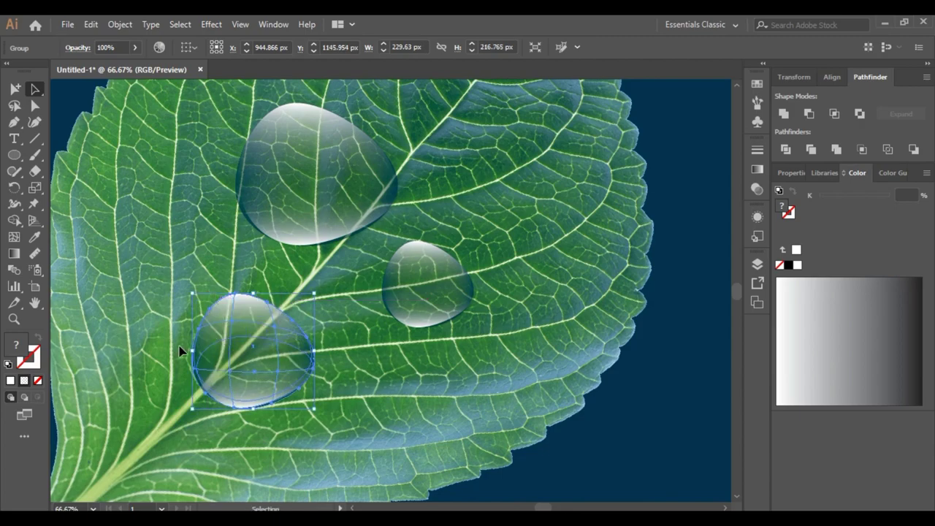
drag(191, 352, 166, 353)
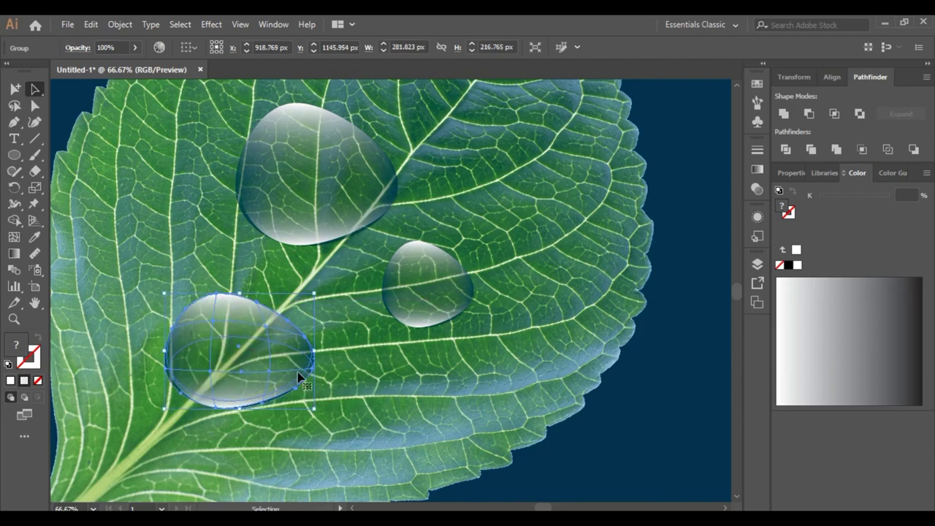
drag(319, 351, 285, 372)
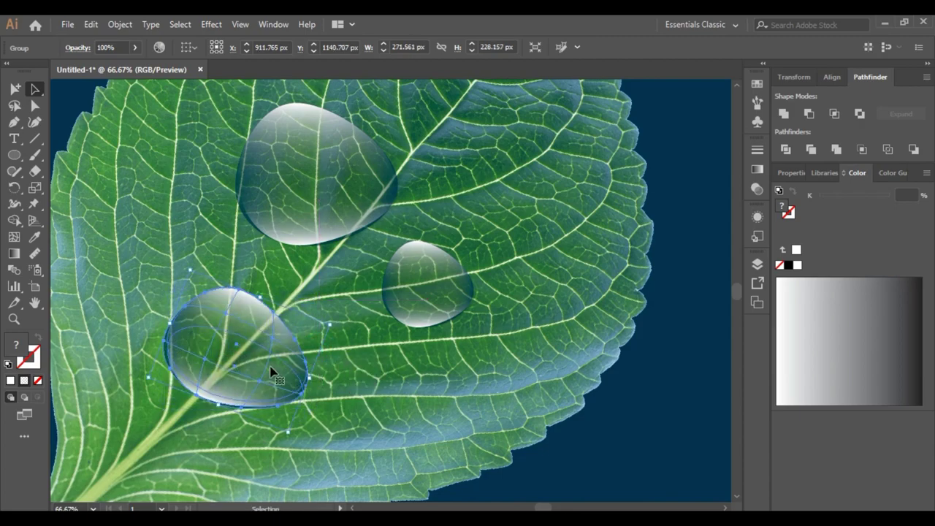
click(390, 382)
scroll(390, 381, down, 2)
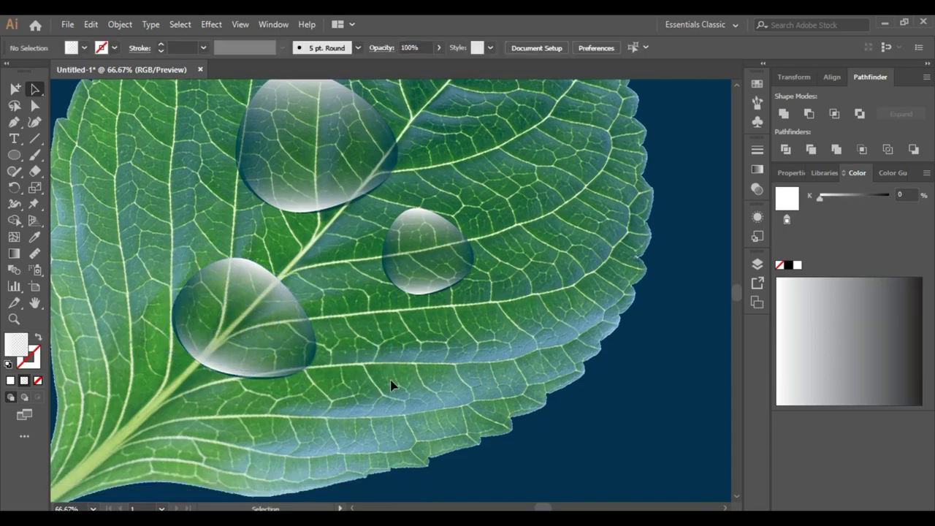
scroll(390, 383, down, 1)
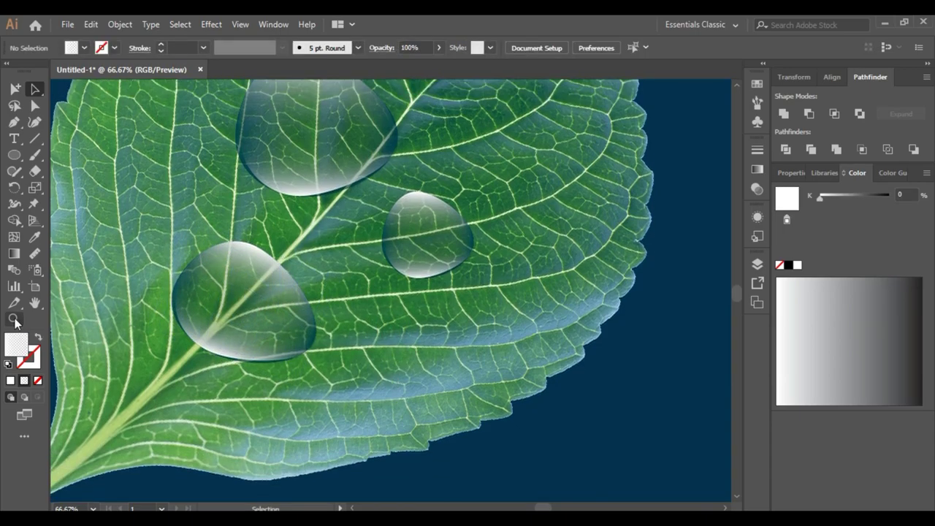
click(14, 320)
alt+click(471, 256)
alt+click(472, 255)
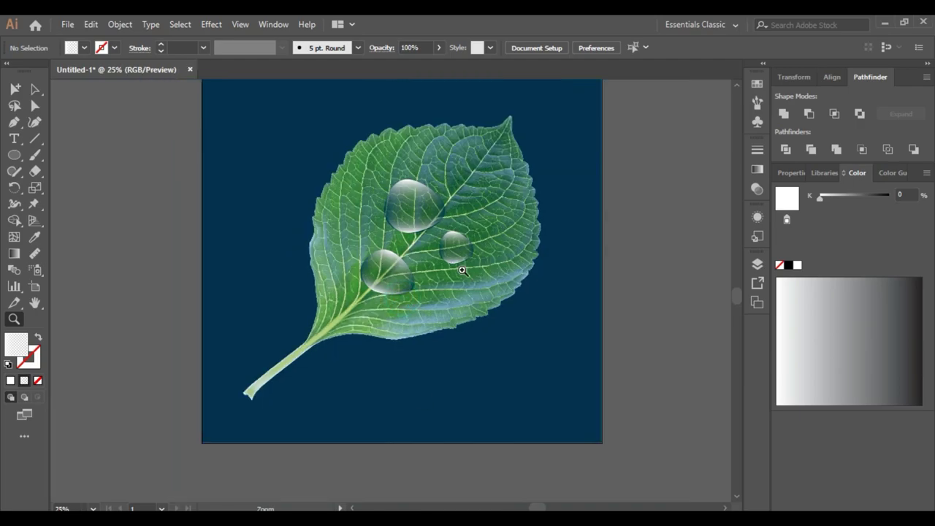
scroll(439, 269, up, 2)
alt+click(422, 272)
scroll(421, 274, down, 1)
click(409, 280)
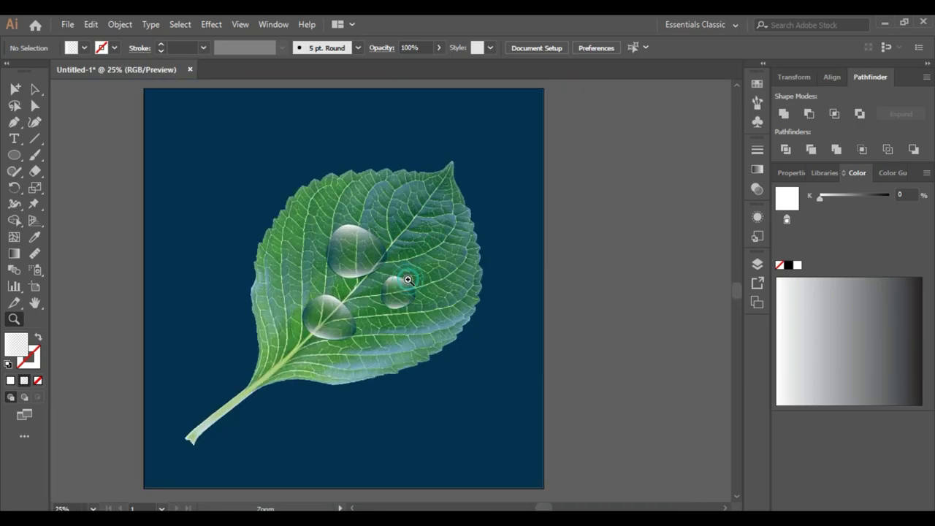
scroll(365, 294, down, 1)
scroll(364, 293, down, 1)
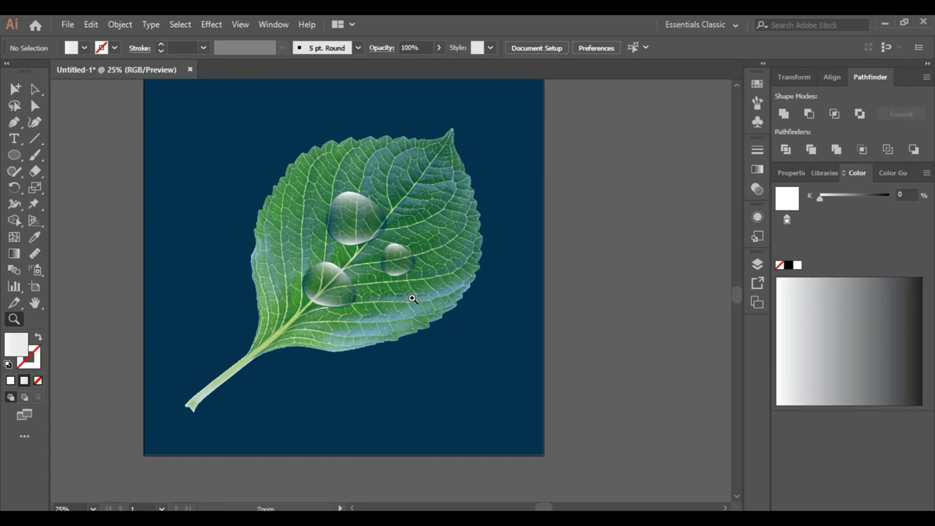
scroll(412, 299, up, 1)
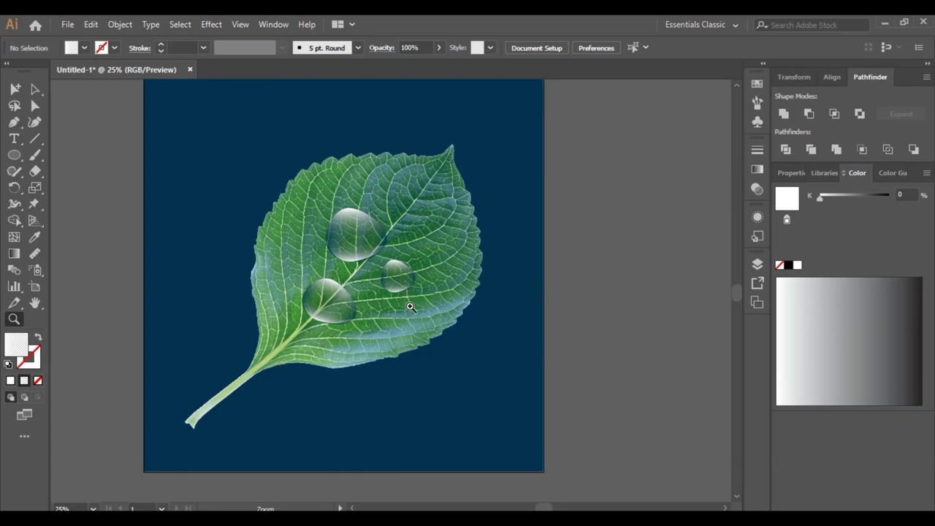